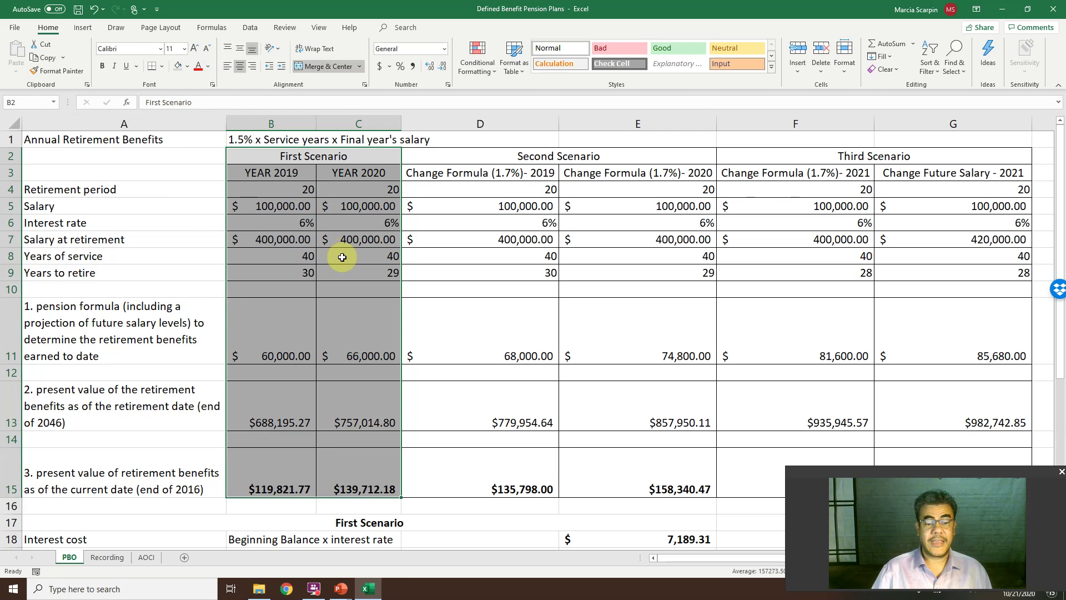
pyautogui.click(263, 184)
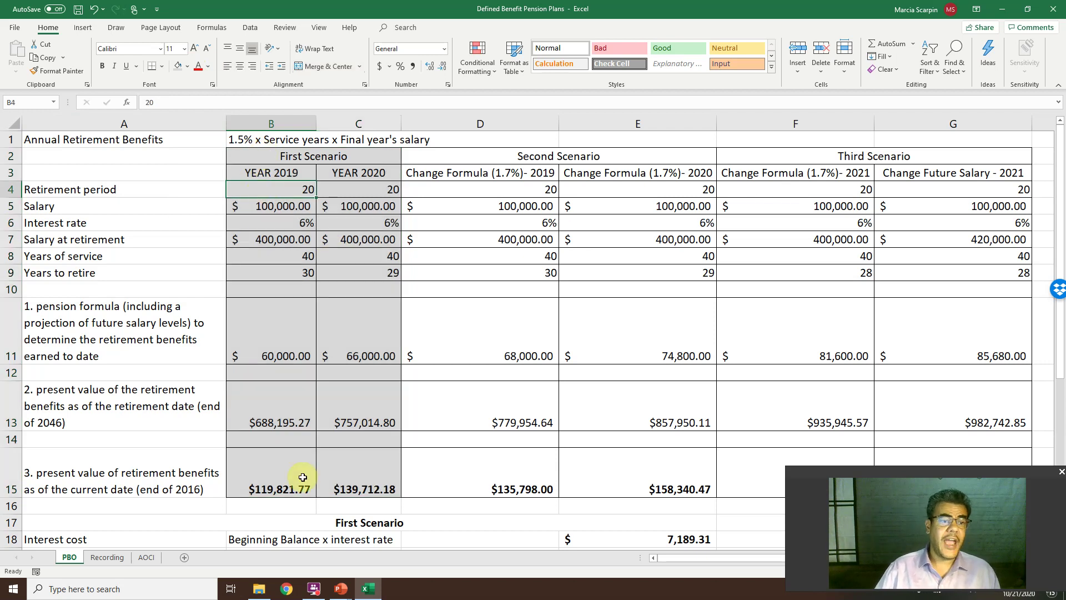
pyautogui.click(341, 589)
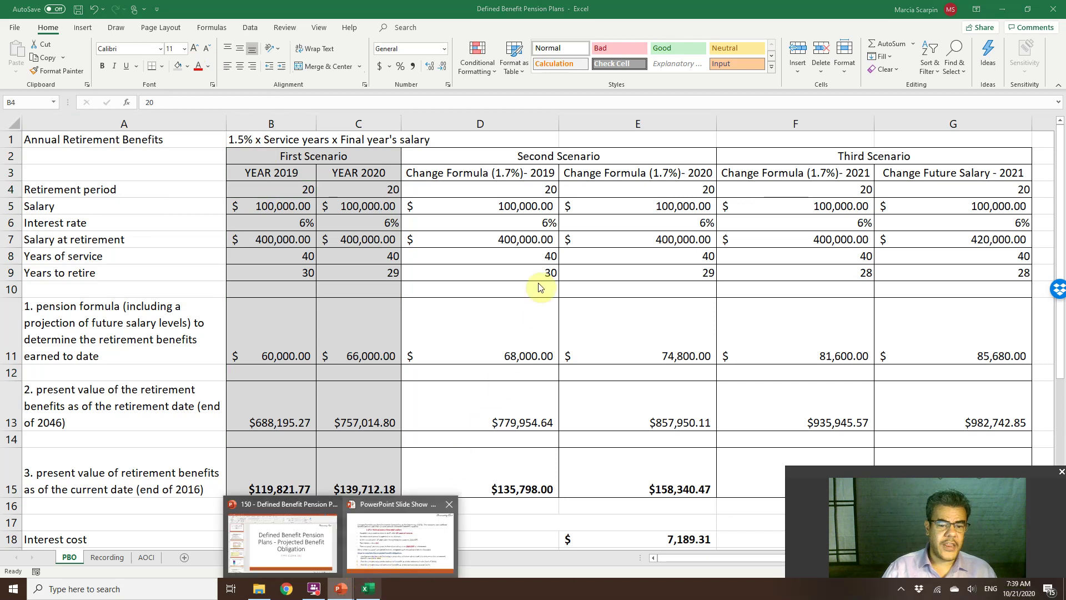
pyautogui.hotkey('alt', 'Tab')
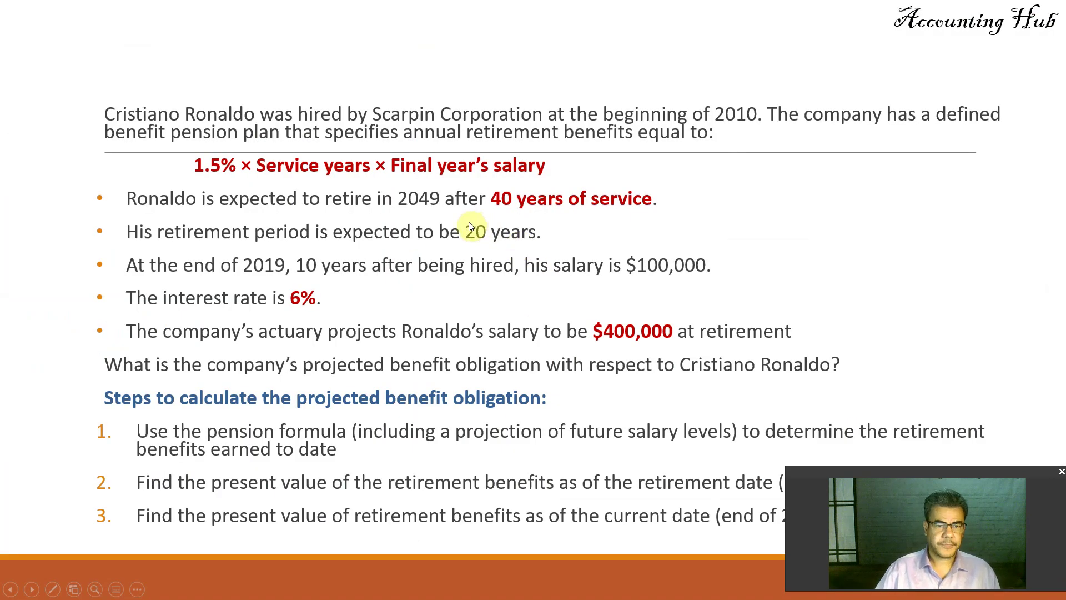
pyautogui.hotkey('alt', 'Tab')
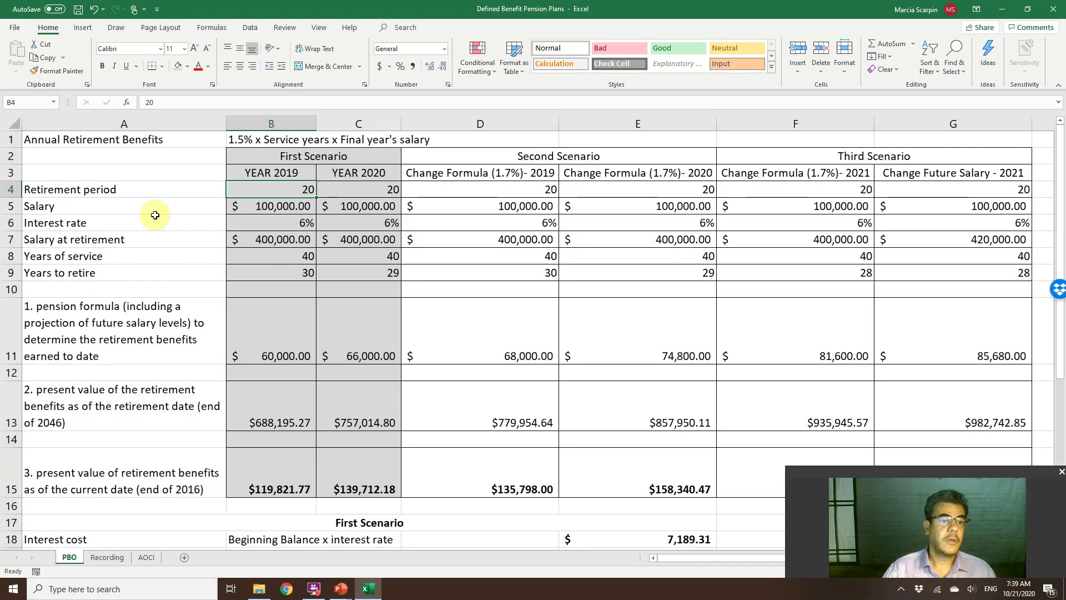
pyautogui.click(299, 209)
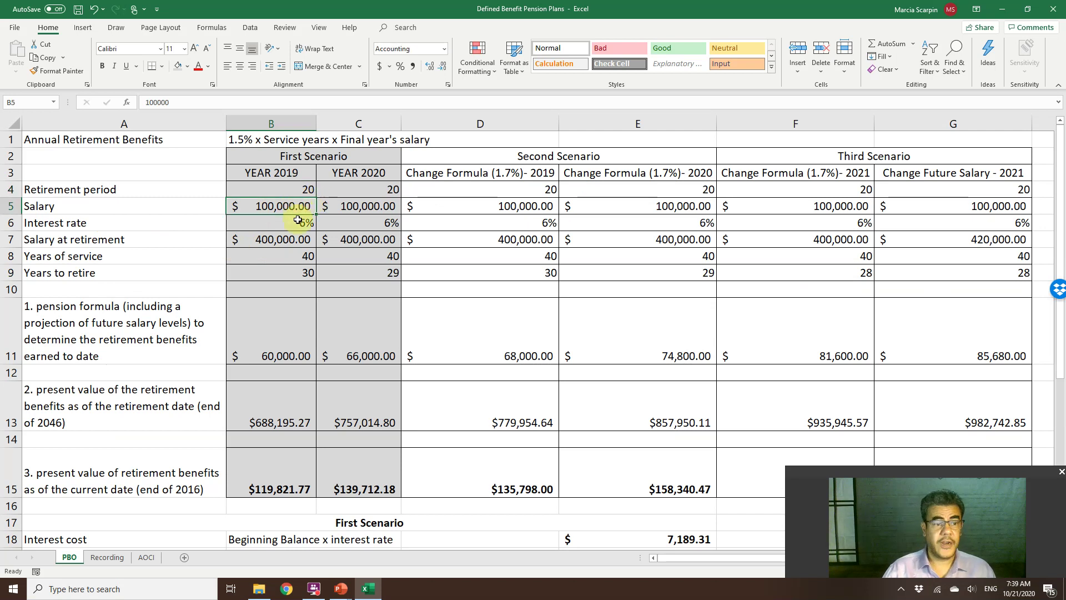
pyautogui.click(297, 221)
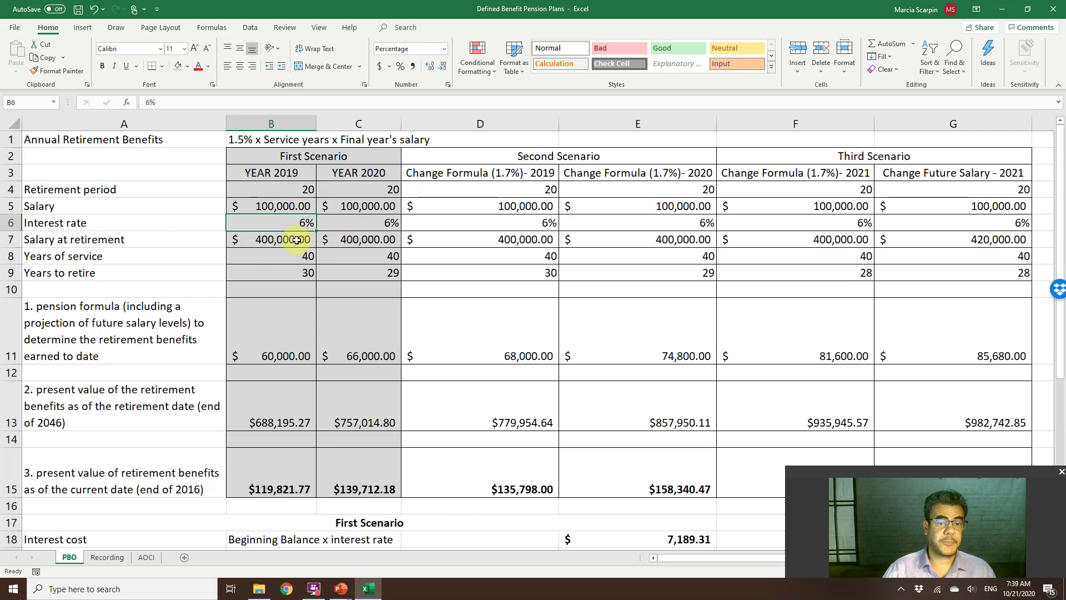
pyautogui.click(250, 241)
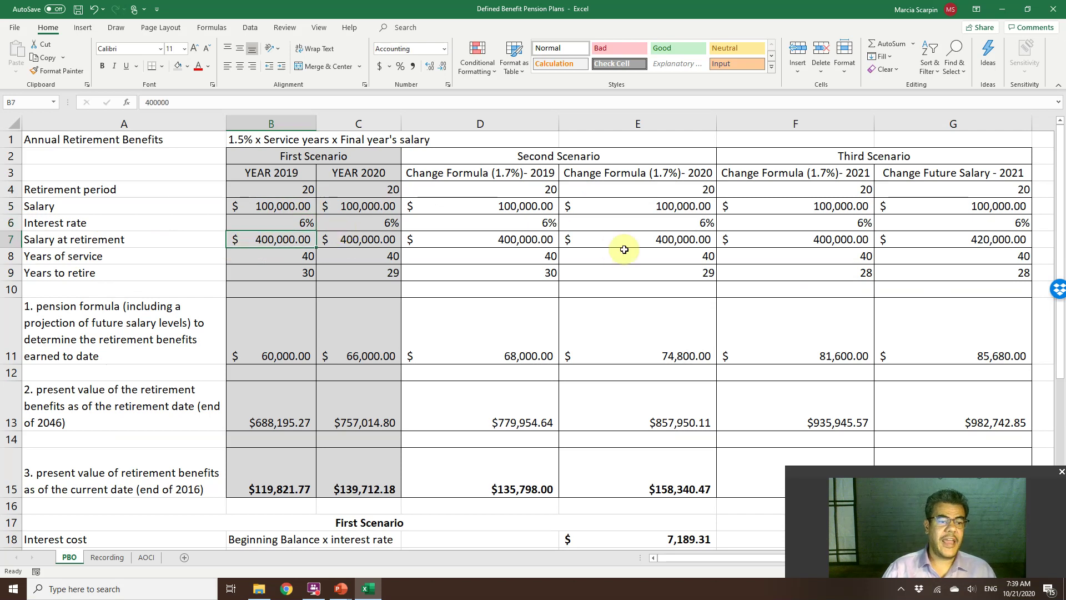
pyautogui.hotkey('alt', 'Tab')
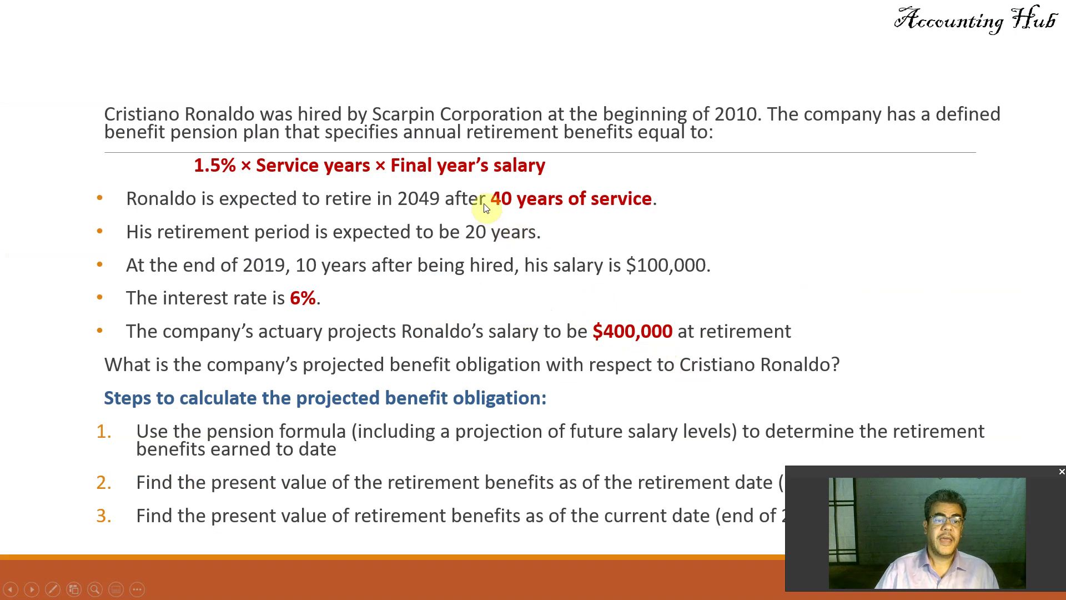
pyautogui.hotkey('alt', 'Tab')
pyautogui.click(274, 258)
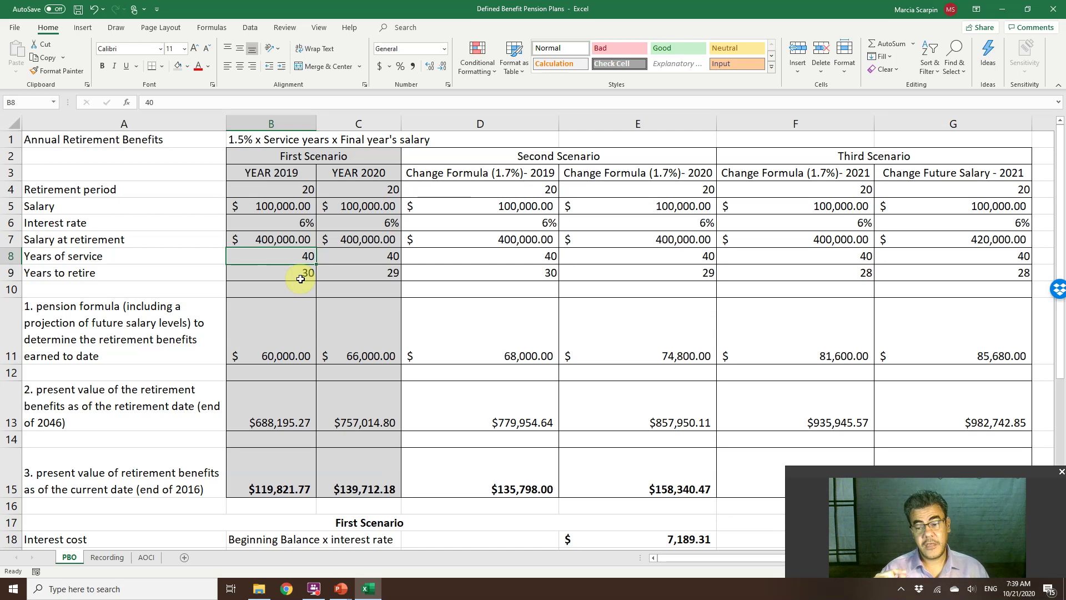
pyautogui.hotkey('alt', 'Tab')
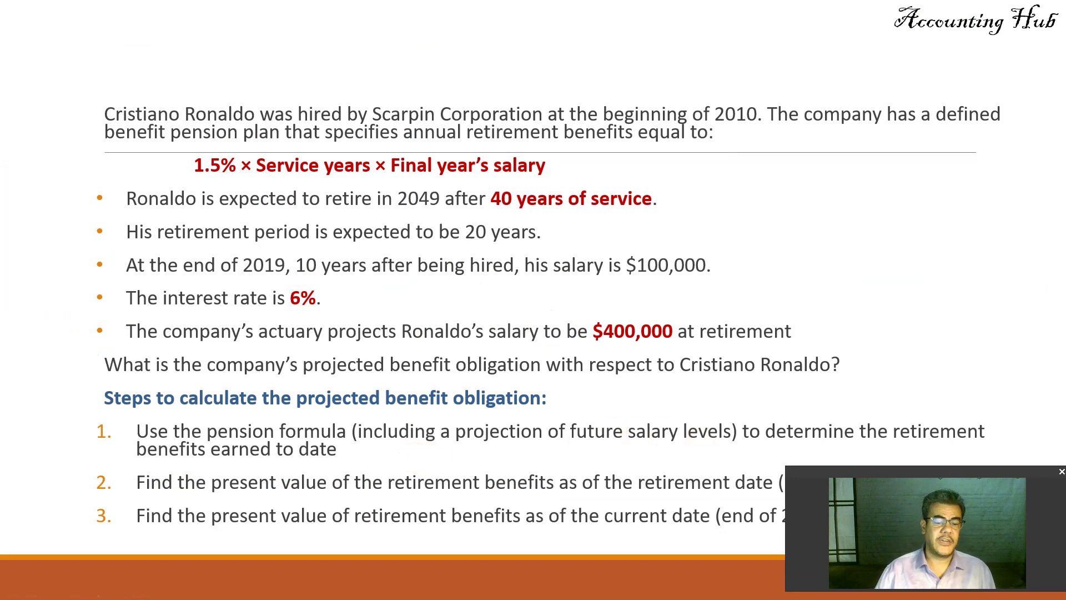
pyautogui.hotkey('alt', 'Tab')
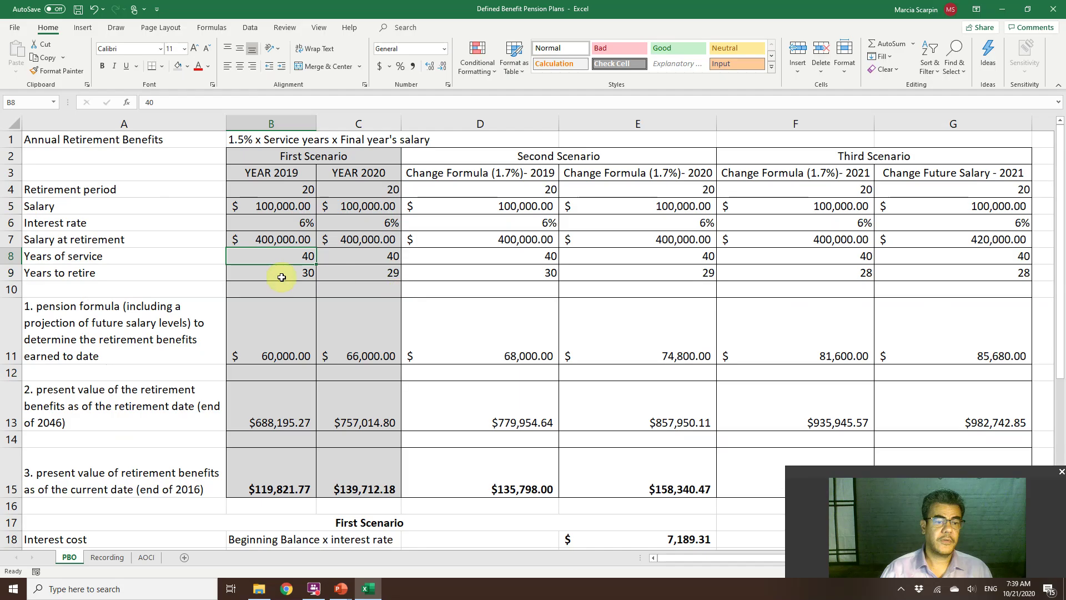
# Clear B11's benefit formula, then restore it with undo and leave it unchanged
pyautogui.click(164, 321)
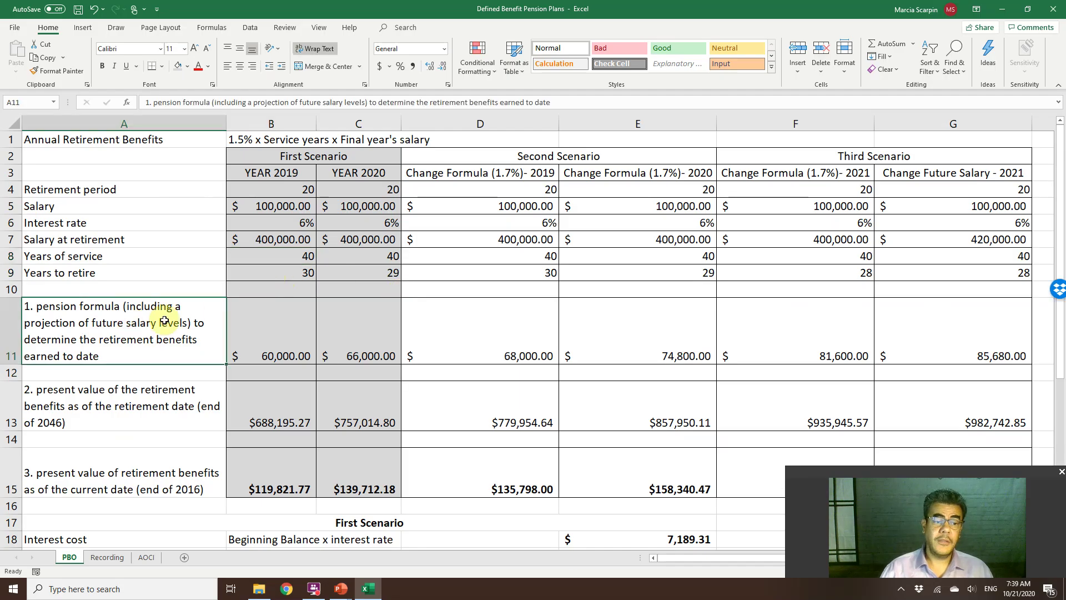
pyautogui.click(283, 349)
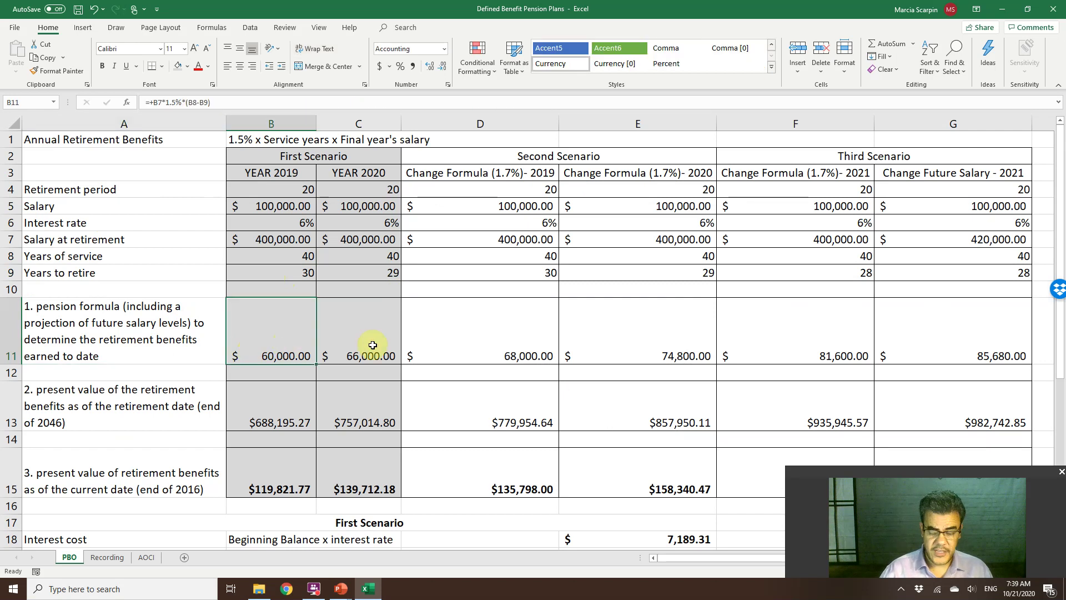
pyautogui.press('Delete')
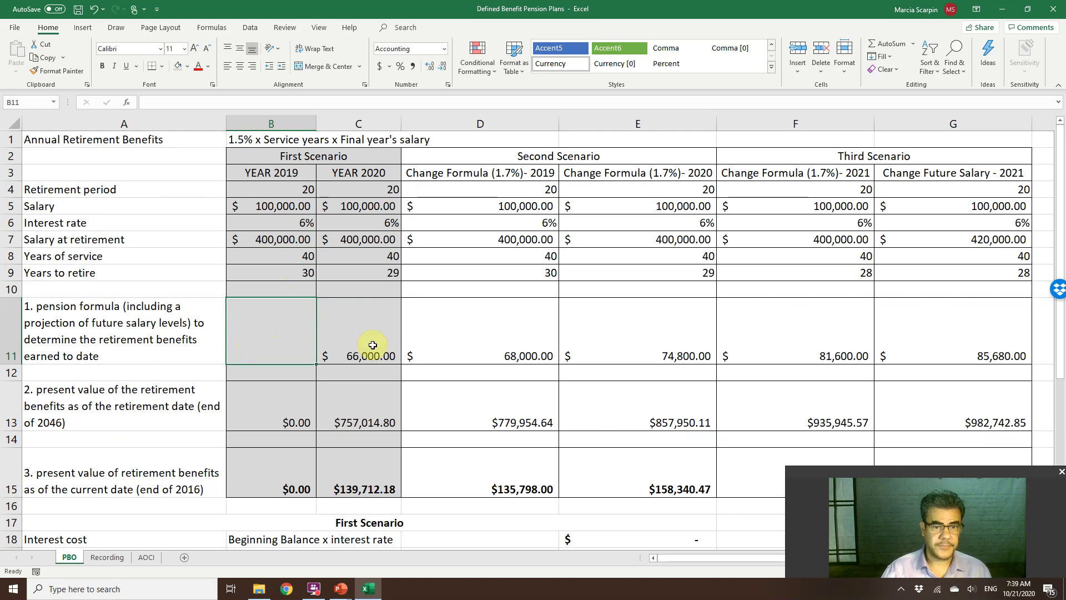
pyautogui.write('+')
pyautogui.press('Escape')
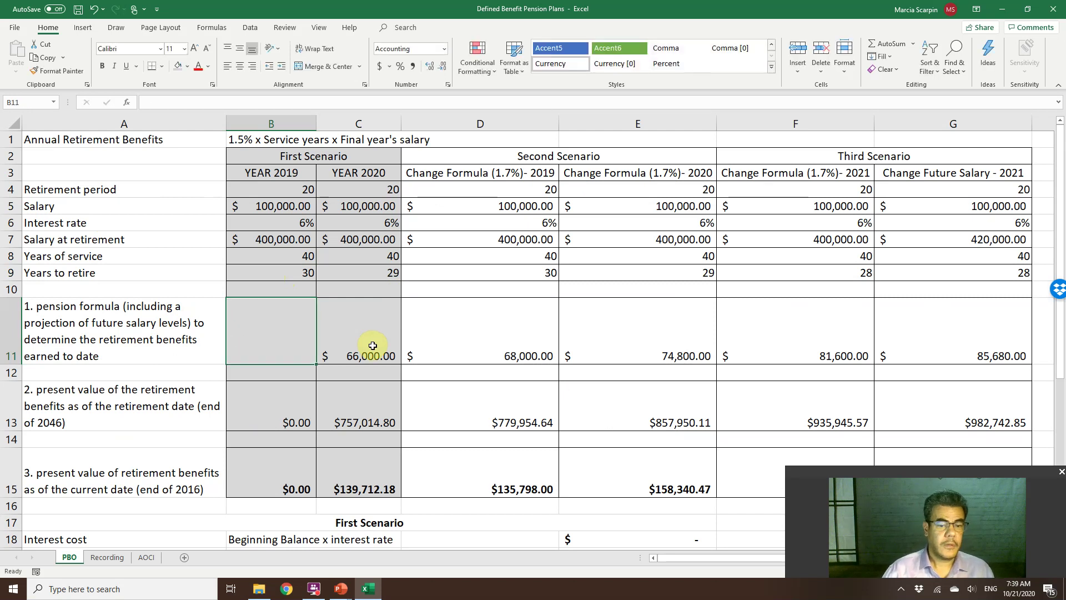
pyautogui.hotkey('ctrl', 'z')
pyautogui.doubleClick(308, 347)
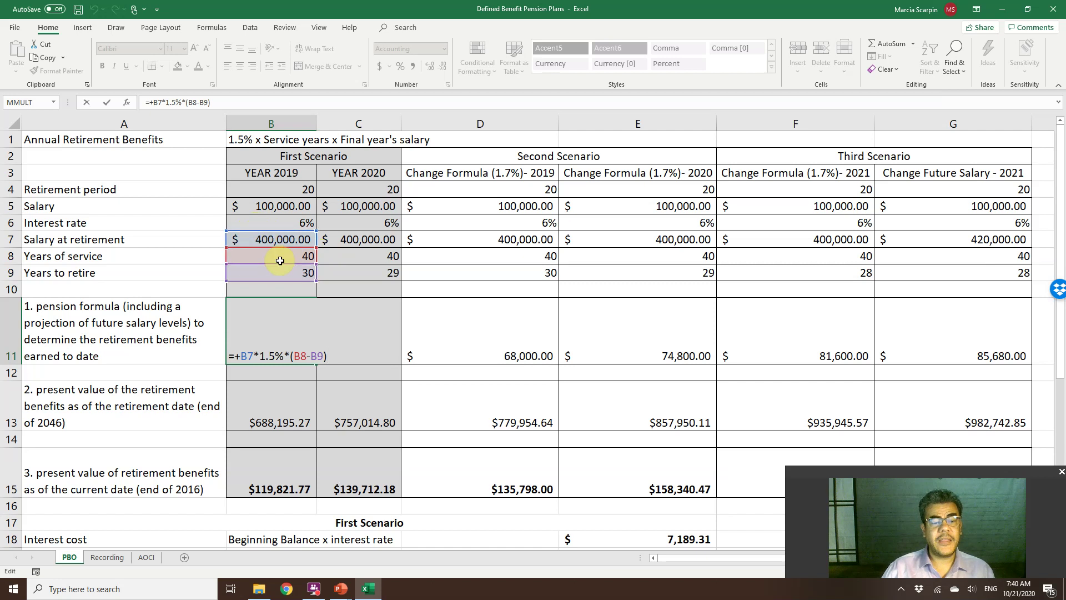
pyautogui.press('Escape')
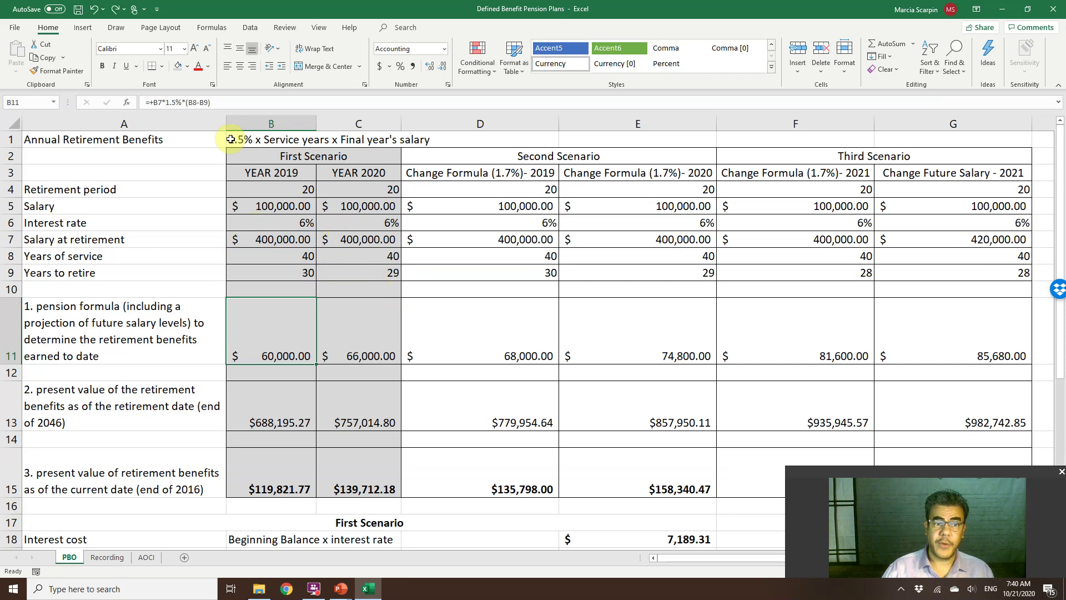
# Re-enter B11 as =+1.5%*(B8-B9)*B7, giving $60,000.00
pyautogui.write('+1.5')
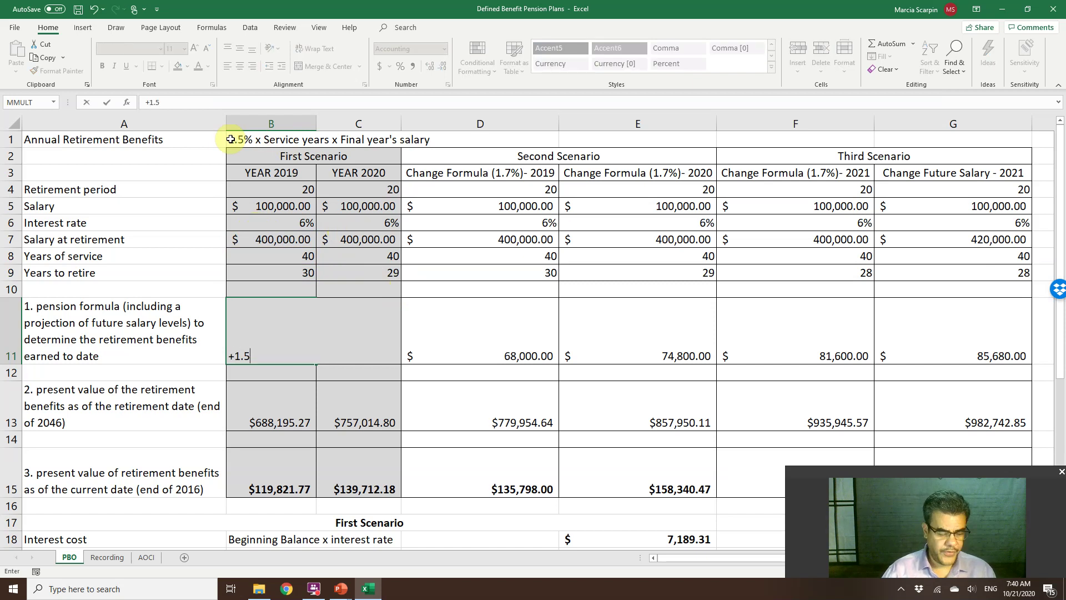
pyautogui.write('%*')
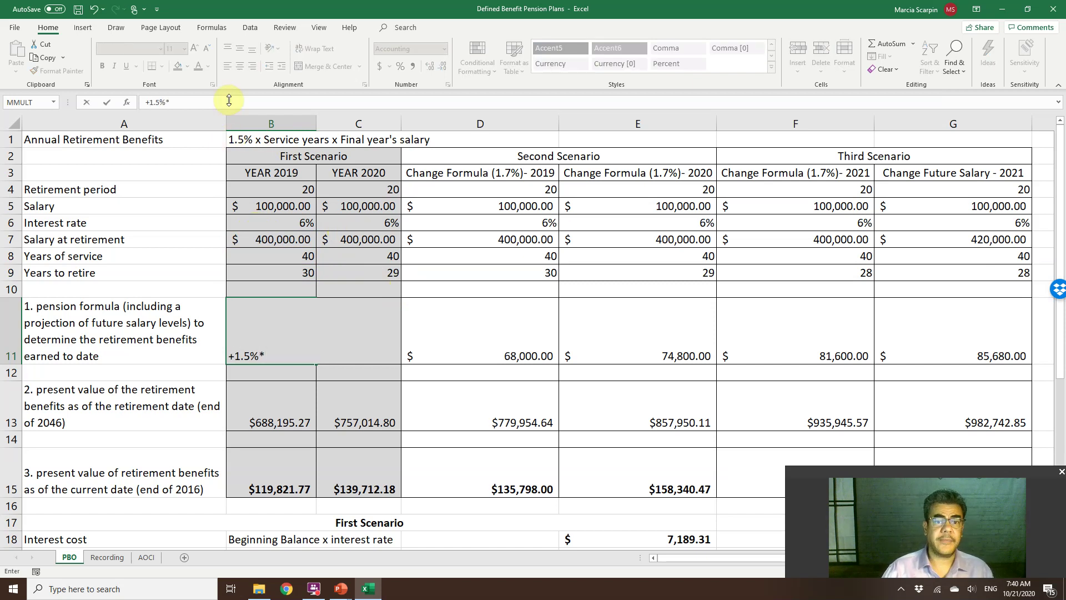
pyautogui.click(278, 240)
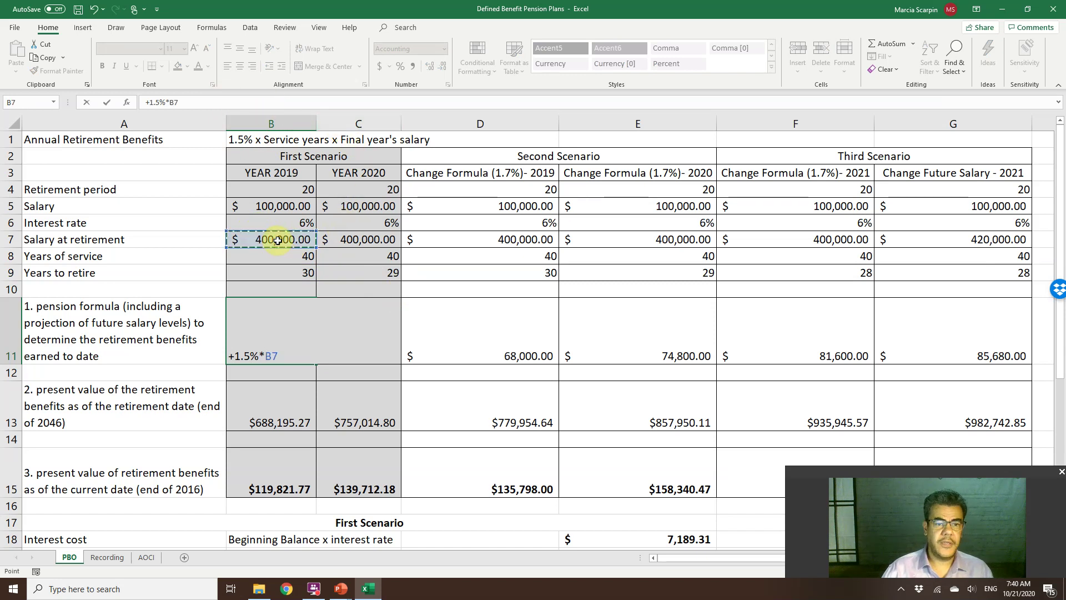
pyautogui.press('BackSpace')
pyautogui.press('BackSpace')
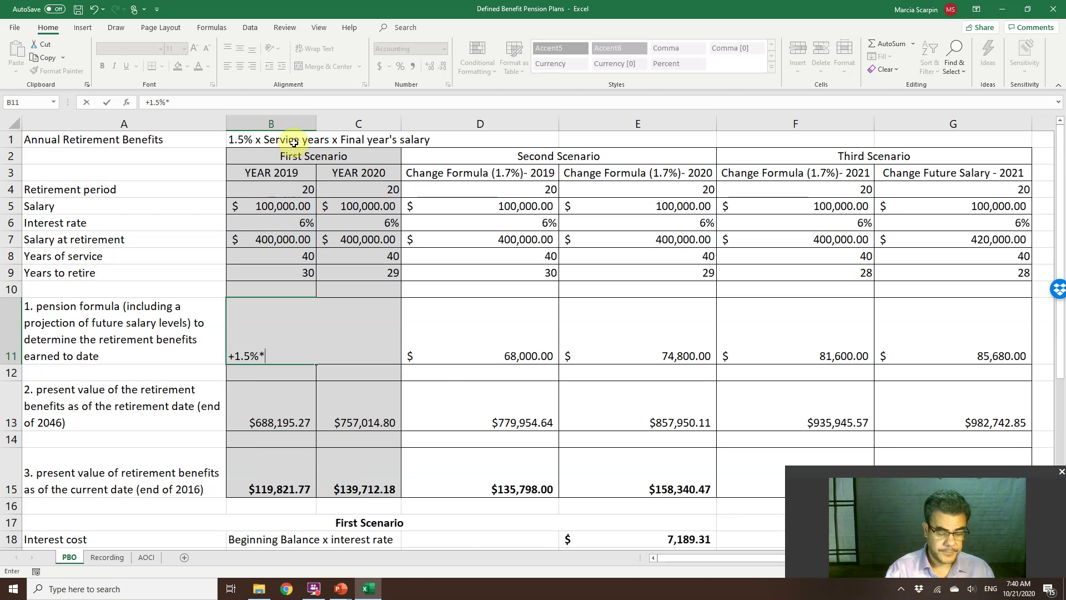
pyautogui.click(294, 256)
pyautogui.write('-')
pyautogui.click(281, 273)
pyautogui.write(')*')
pyautogui.click(265, 239)
pyautogui.press('Return')
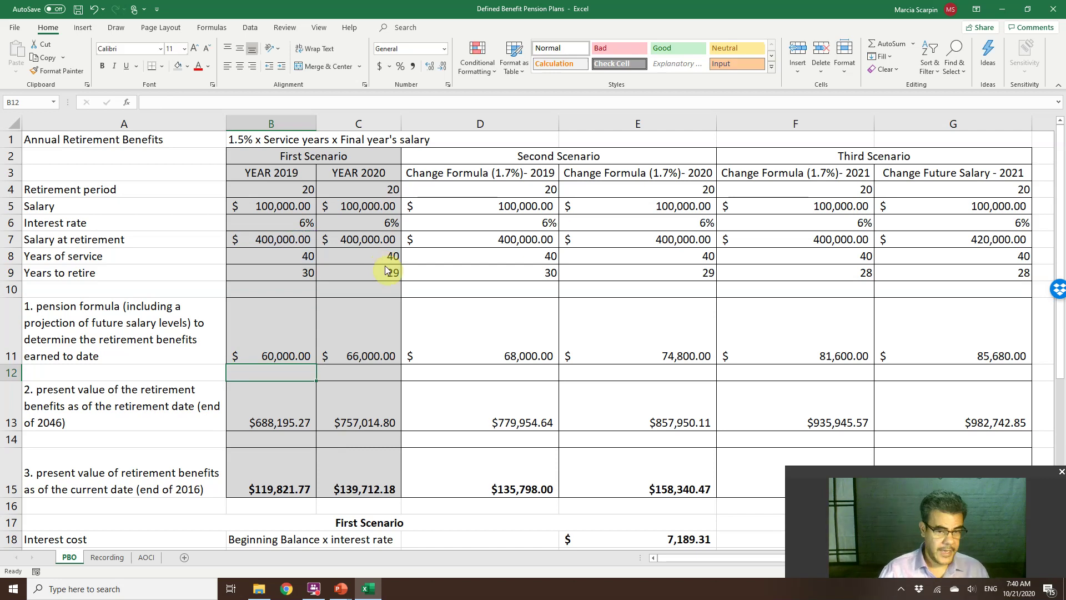
pyautogui.hotkey('alt', 'Tab')
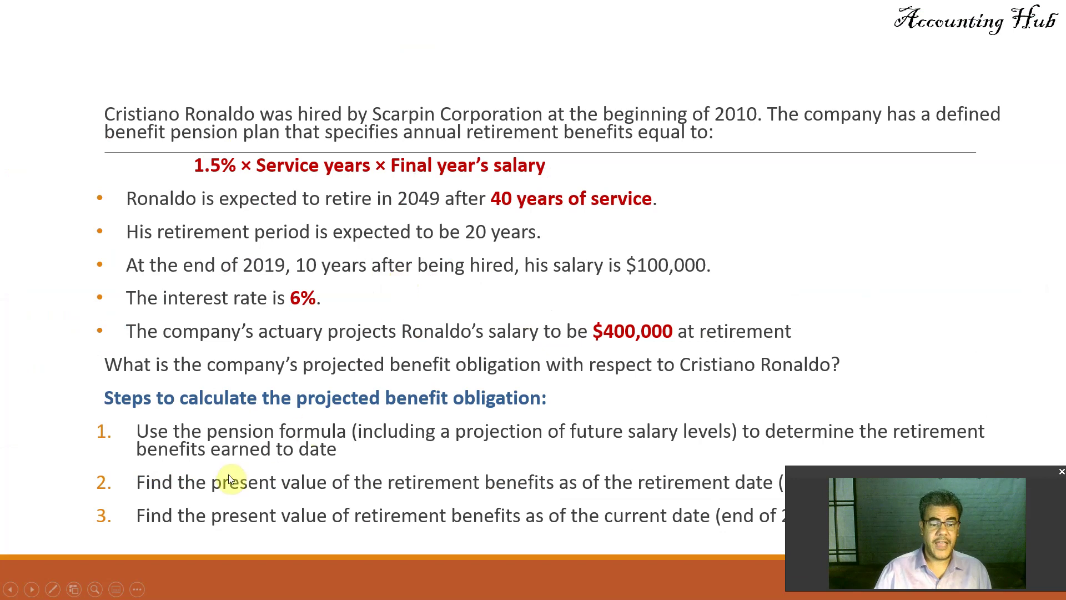
pyautogui.scroll(-1, 235, 466)
pyautogui.scroll(1, 232, 446)
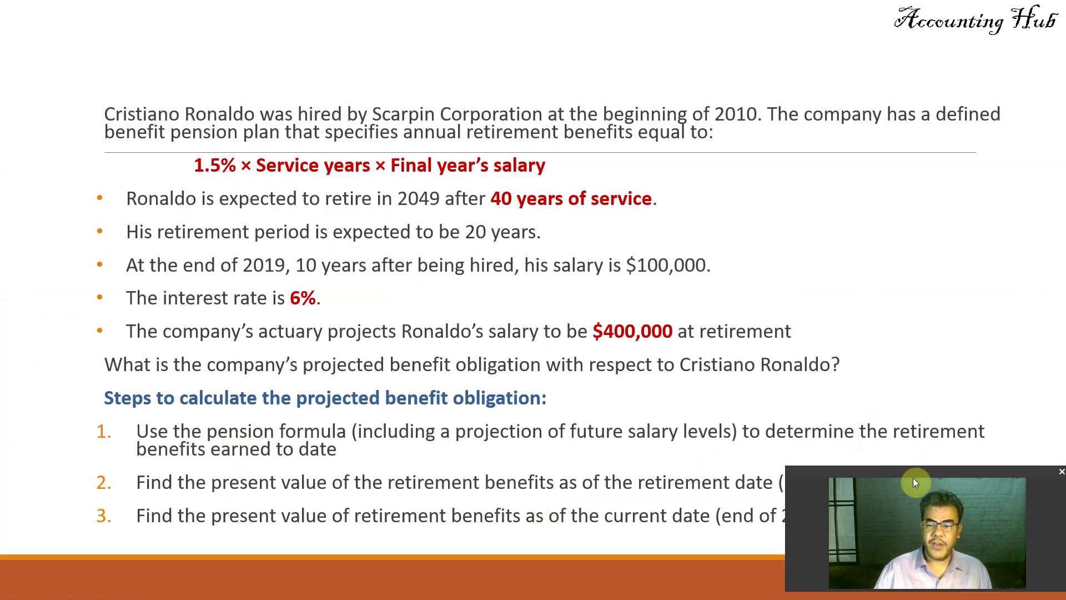
pyautogui.moveTo(921, 476); pyautogui.dragTo(1008, 510)
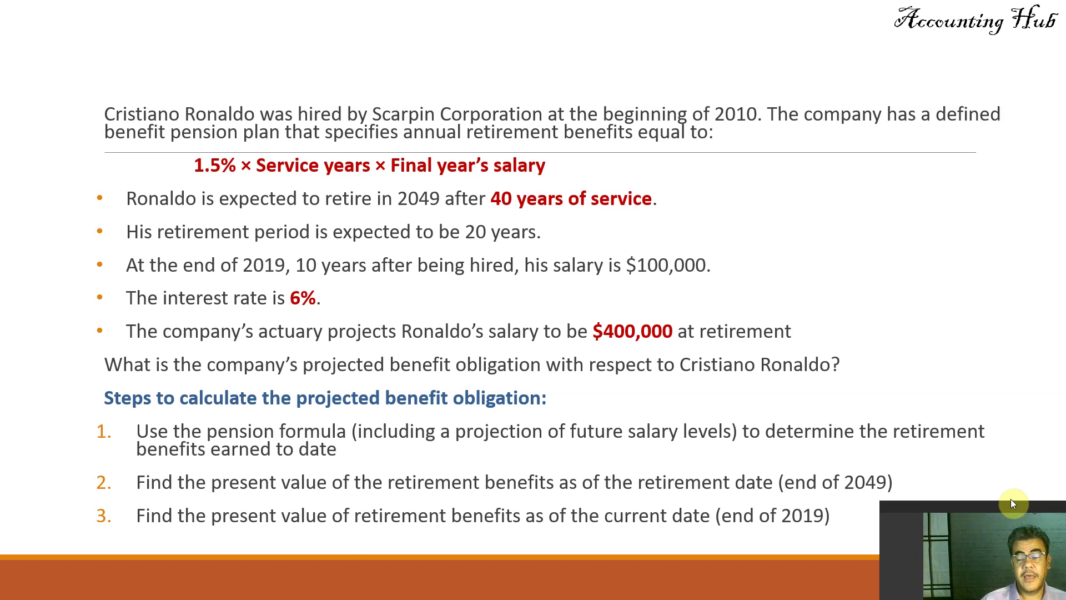
pyautogui.hotkey('alt', 'Tab')
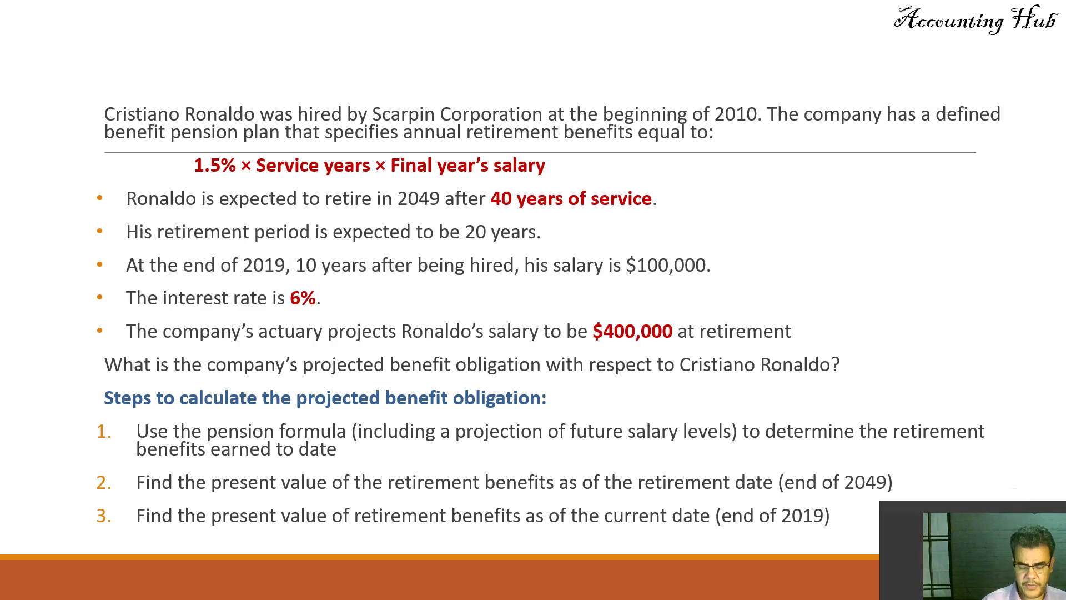
pyautogui.press('Right')
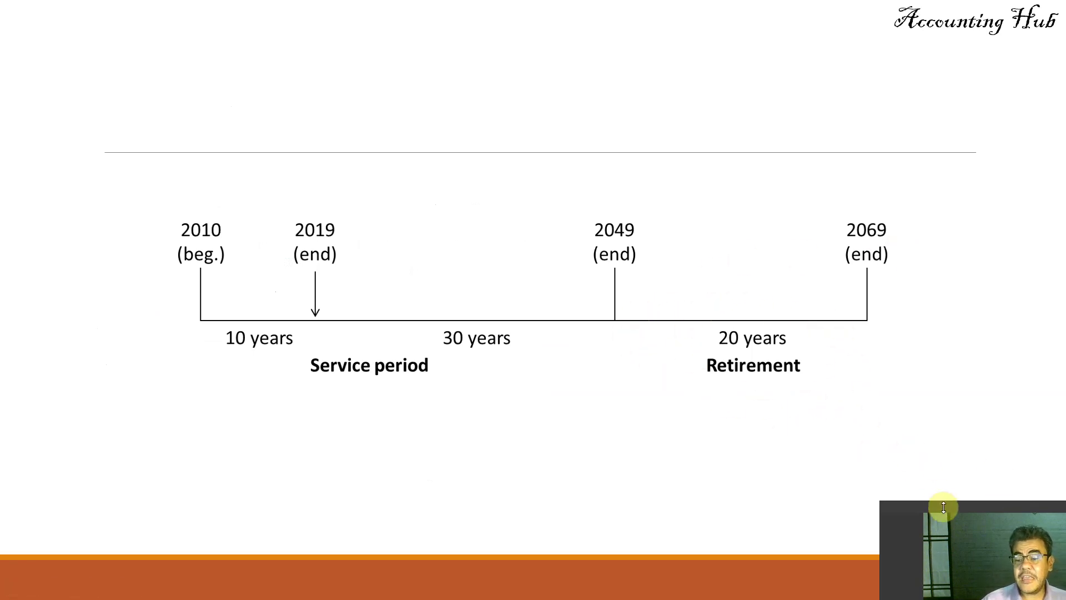
pyautogui.moveTo(933, 508); pyautogui.dragTo(855, 476)
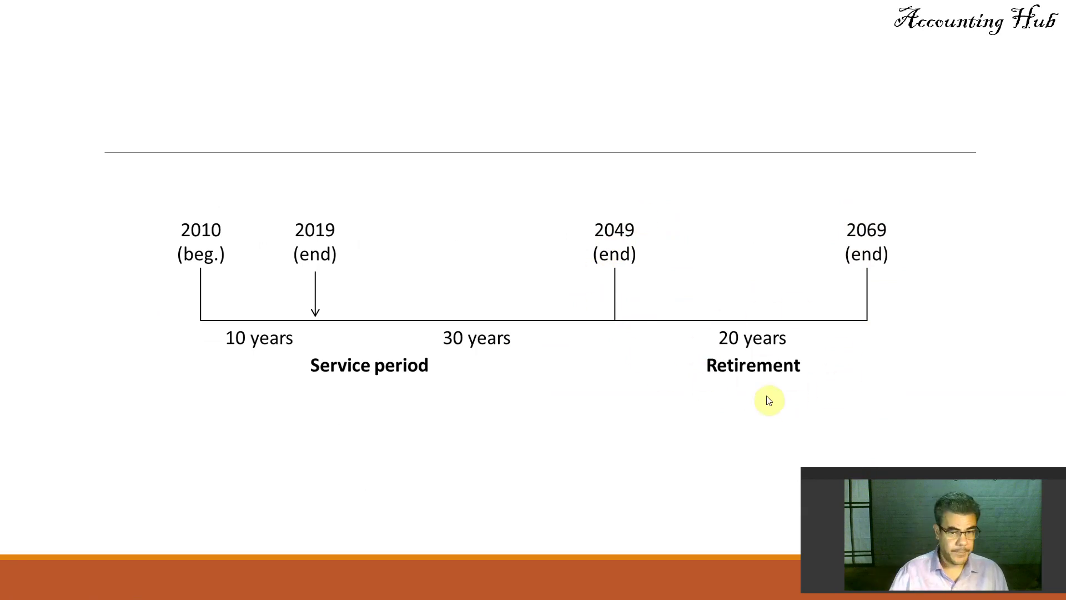
pyautogui.hotkey('alt', 'Tab')
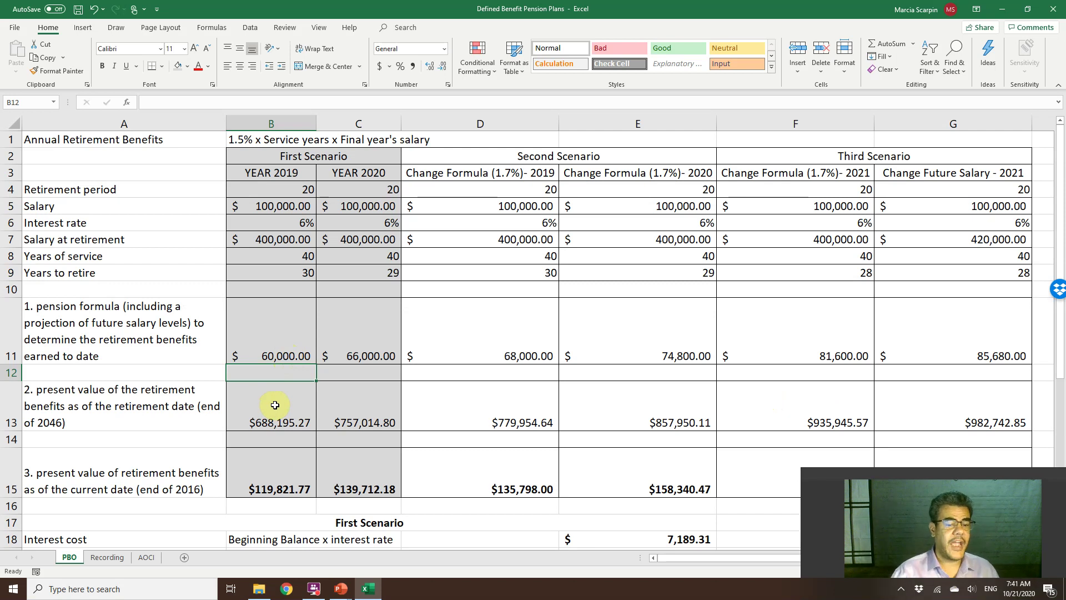
# Change the row 13 and row 15 label years to 2049 and 2019
pyautogui.doubleClick(66, 422)
pyautogui.press('BackSpace')
pyautogui.write('9')
pyautogui.click(189, 489)
pyautogui.doubleClick(199, 489)
pyautogui.write('9')
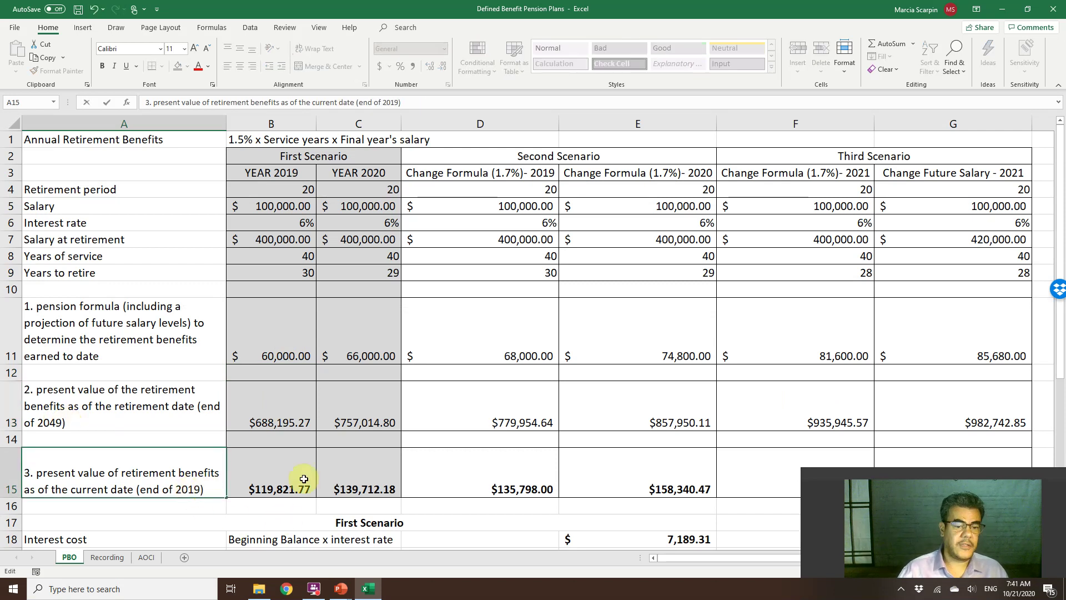
# Check B13's =+PV(B6,B4,-B11) formula, glance at the timeline slide show, and return
pyautogui.click(285, 409)
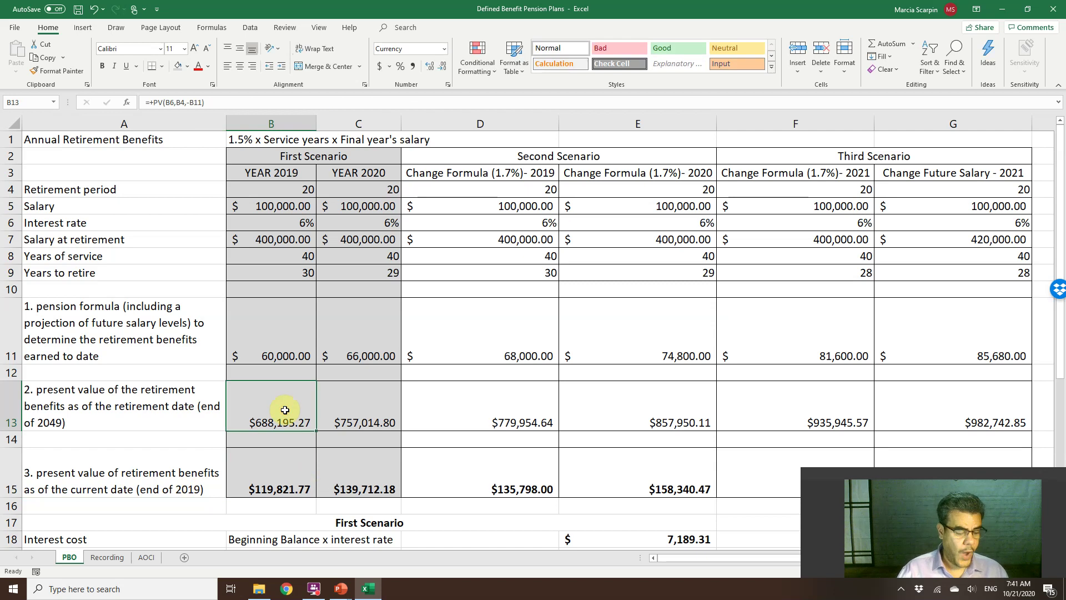
pyautogui.doubleClick(285, 410)
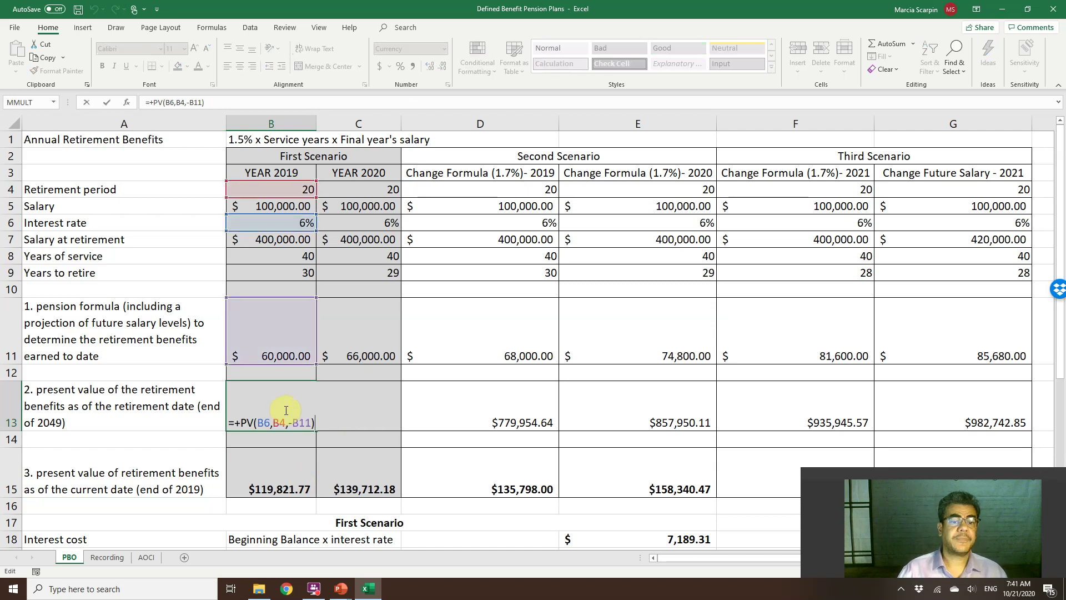
pyautogui.press('Escape')
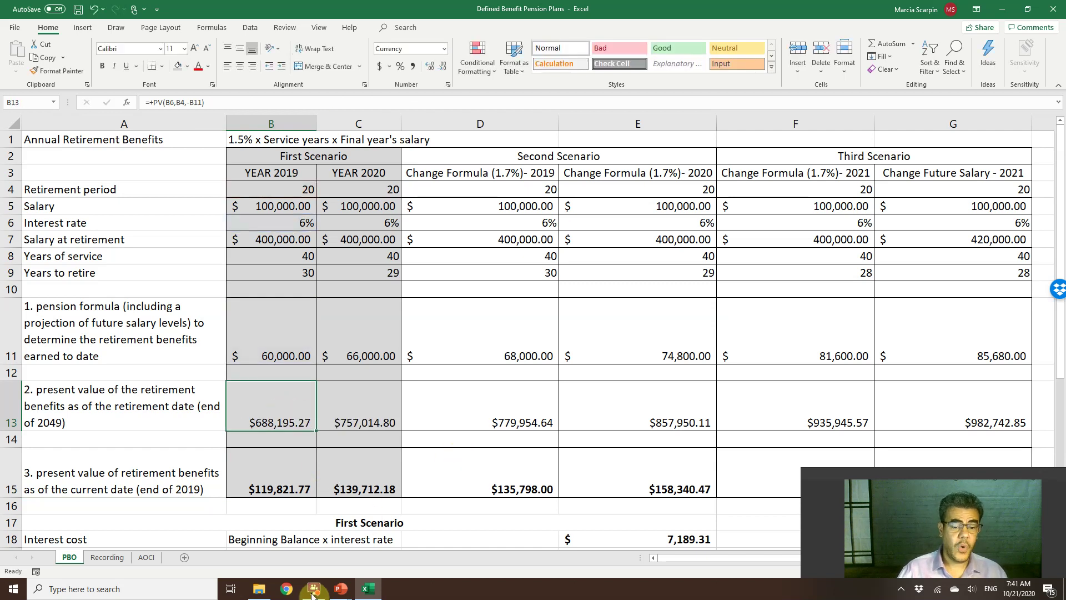
pyautogui.click(325, 546)
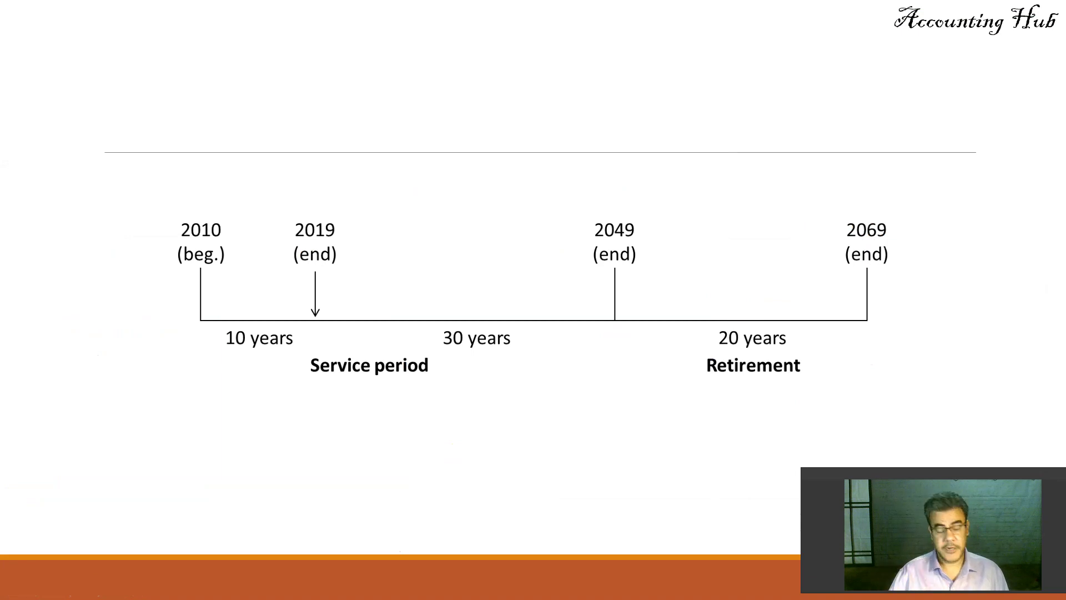
pyautogui.hotkey('alt', 'Tab')
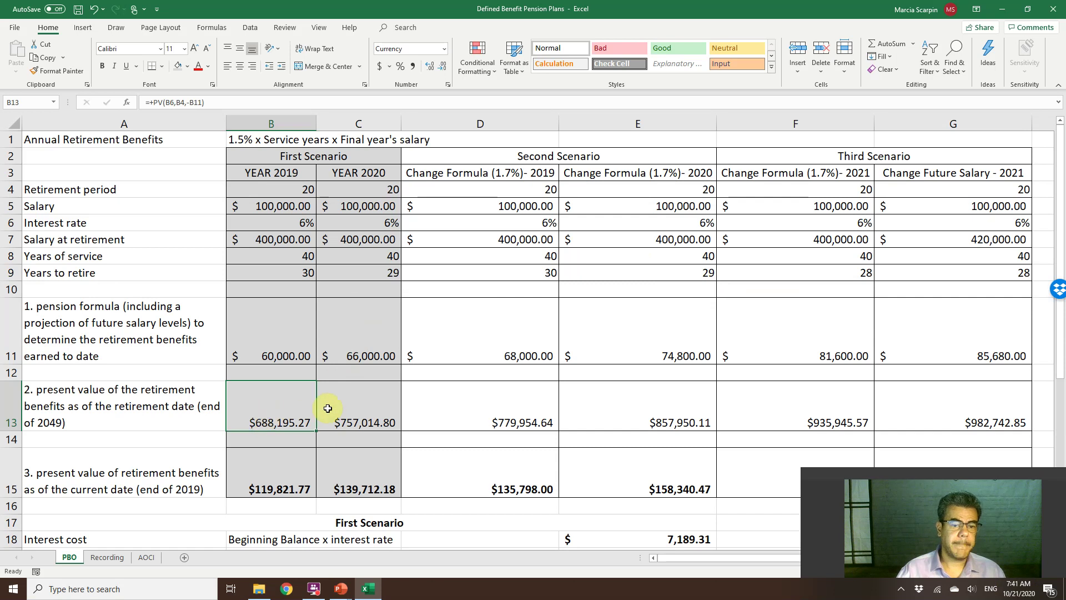
# Inspect B13's existing PV formula and its arguments, then clear the cell
pyautogui.press('F2')
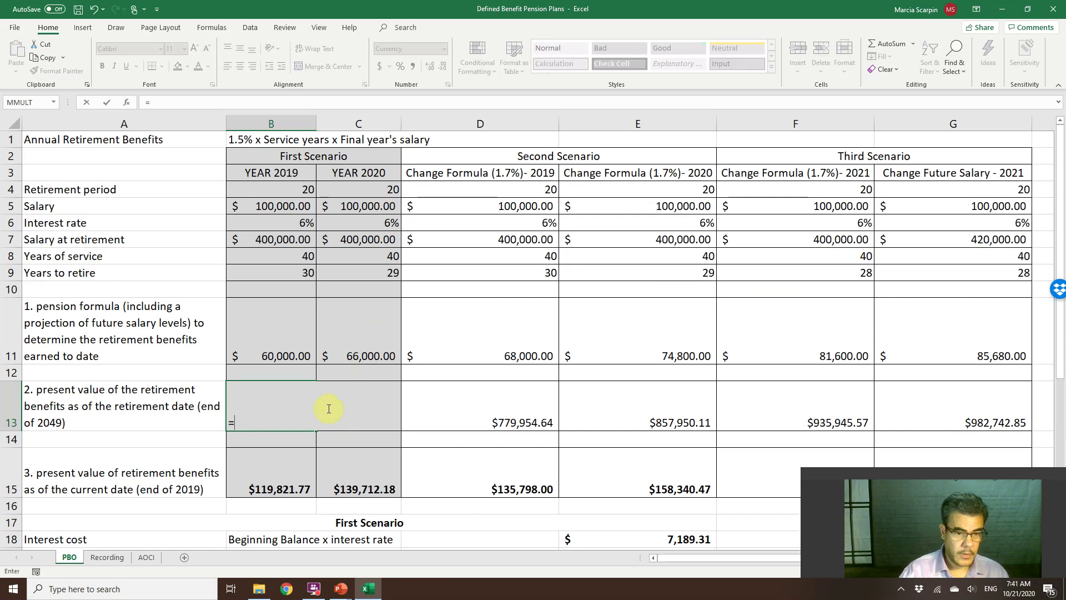
pyautogui.press('Escape')
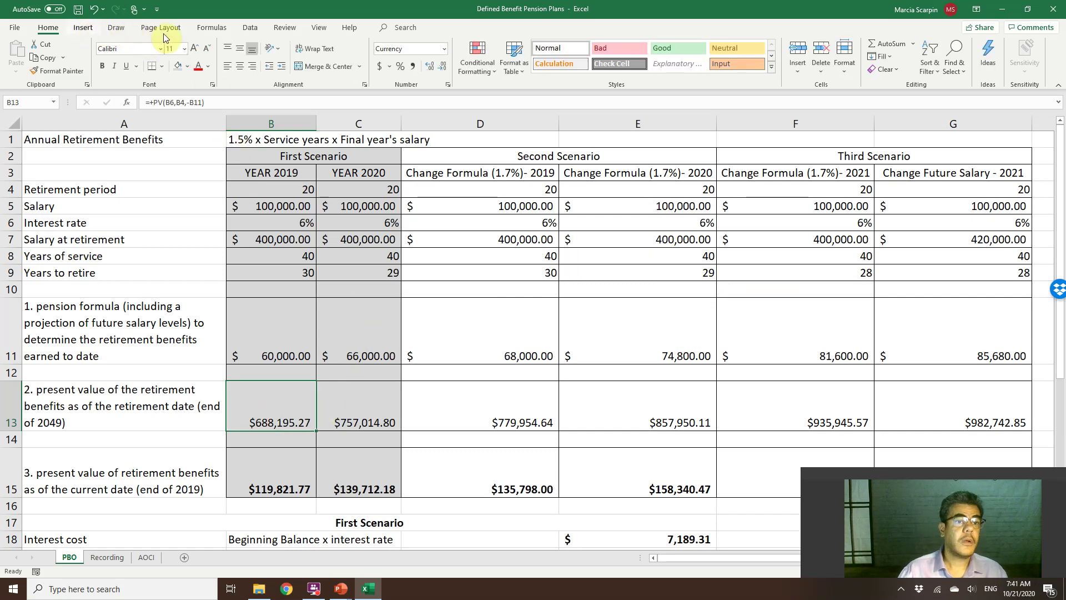
pyautogui.click(212, 27)
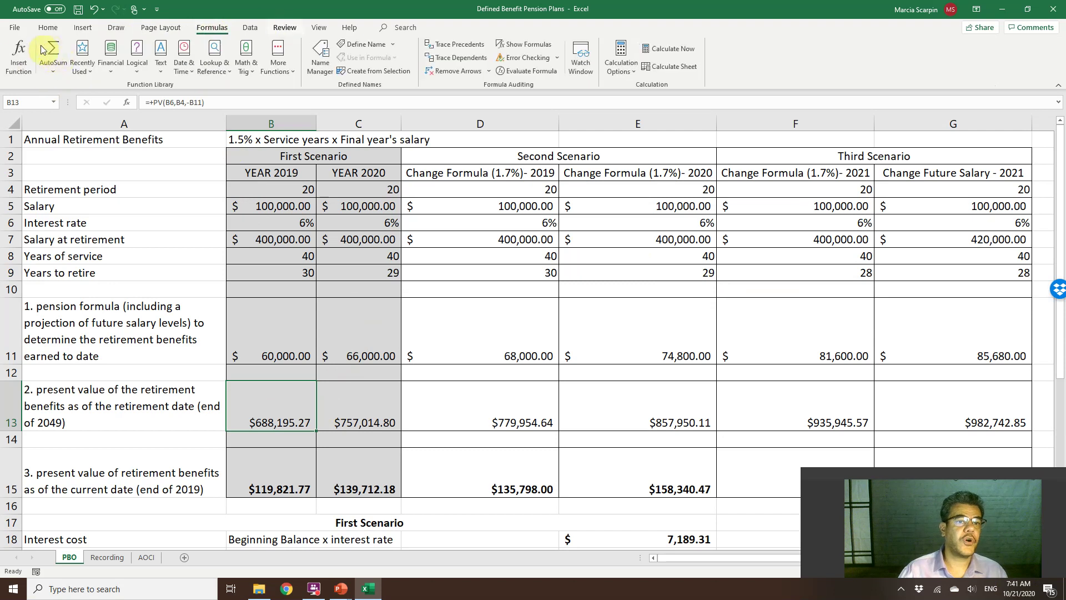
pyautogui.press('F2')
pyautogui.hotkey('shift', 'F3')
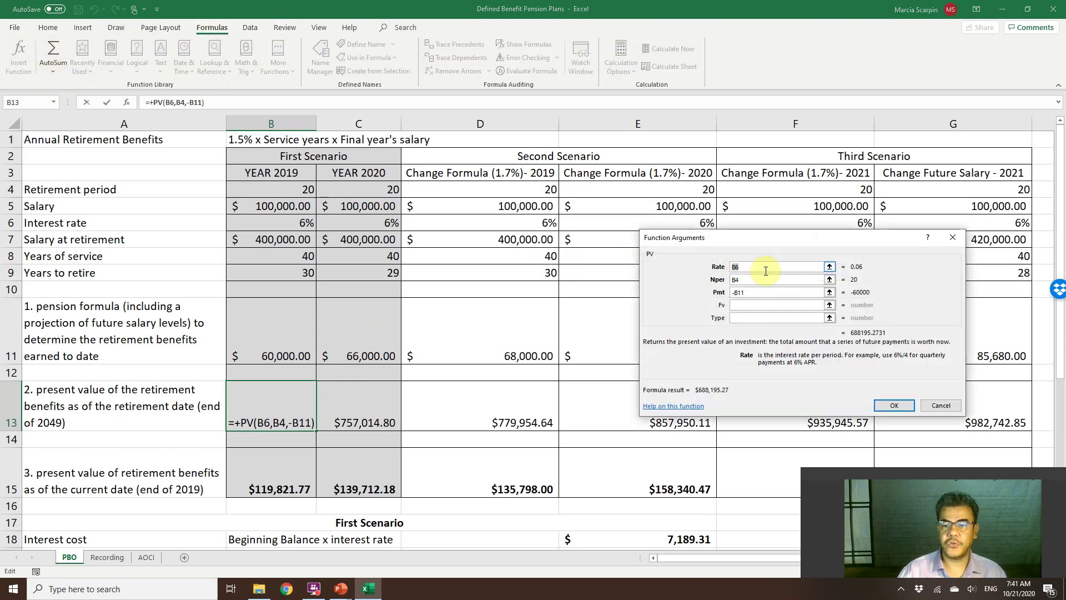
pyautogui.click(959, 407)
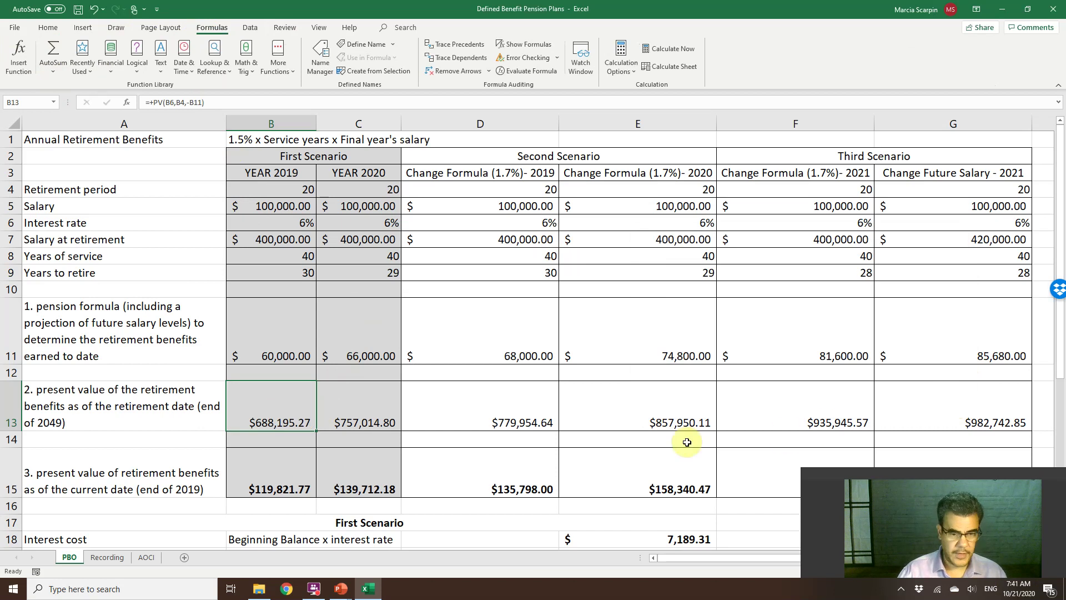
pyautogui.press('Delete')
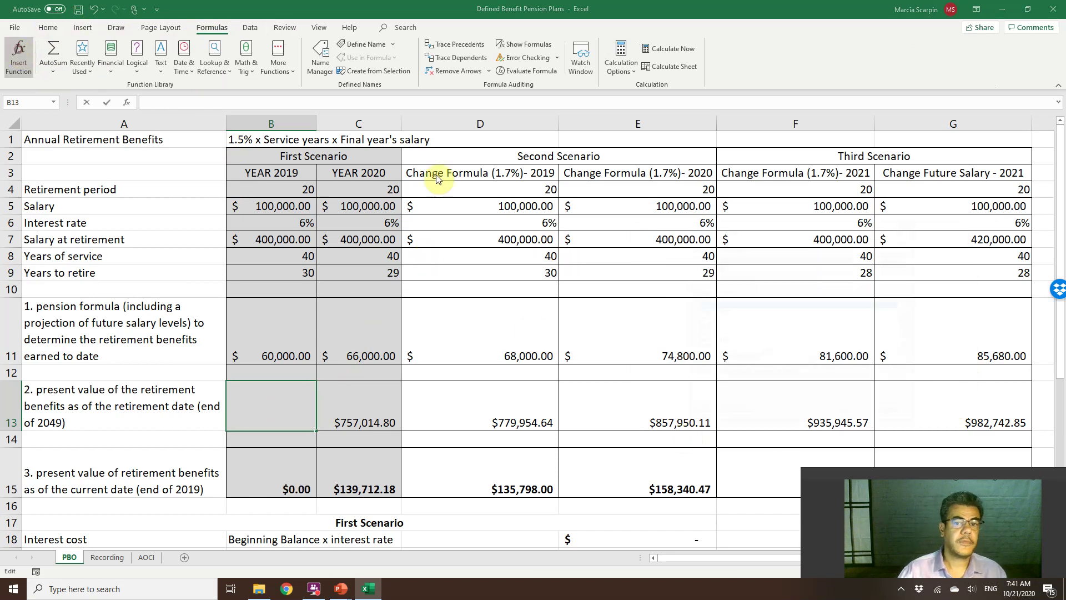
# Insert the PV function into B13, choosing it from the All category
pyautogui.click(18, 53)
pyautogui.click(799, 278)
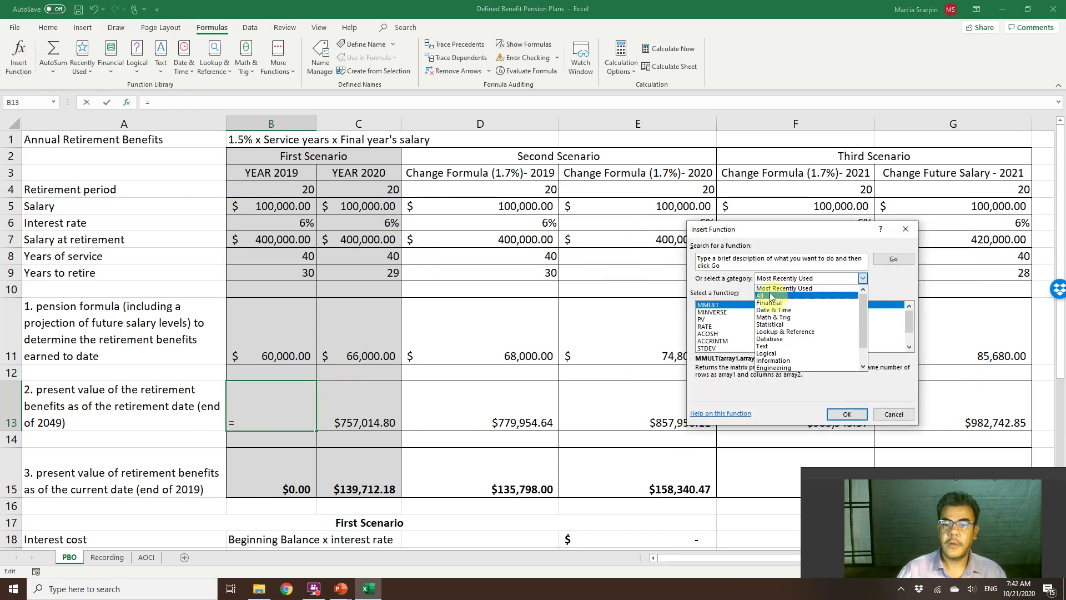
pyautogui.click(766, 290)
pyautogui.click(740, 321)
pyautogui.press('p')
pyautogui.scroll(-3, 773, 339)
pyautogui.scroll(-4, 722, 342)
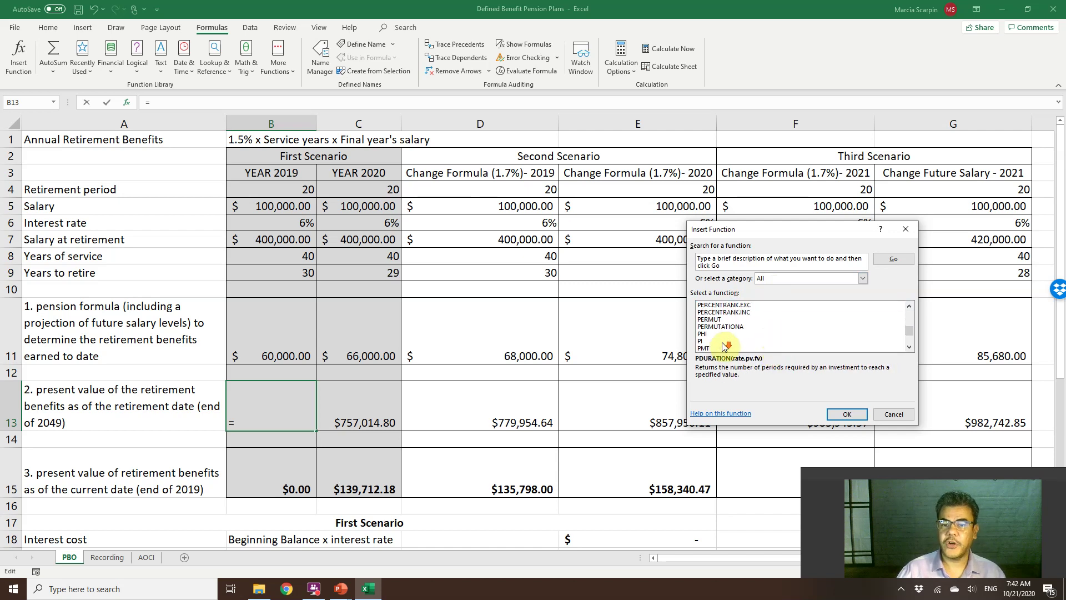
pyautogui.scroll(-1, 723, 345)
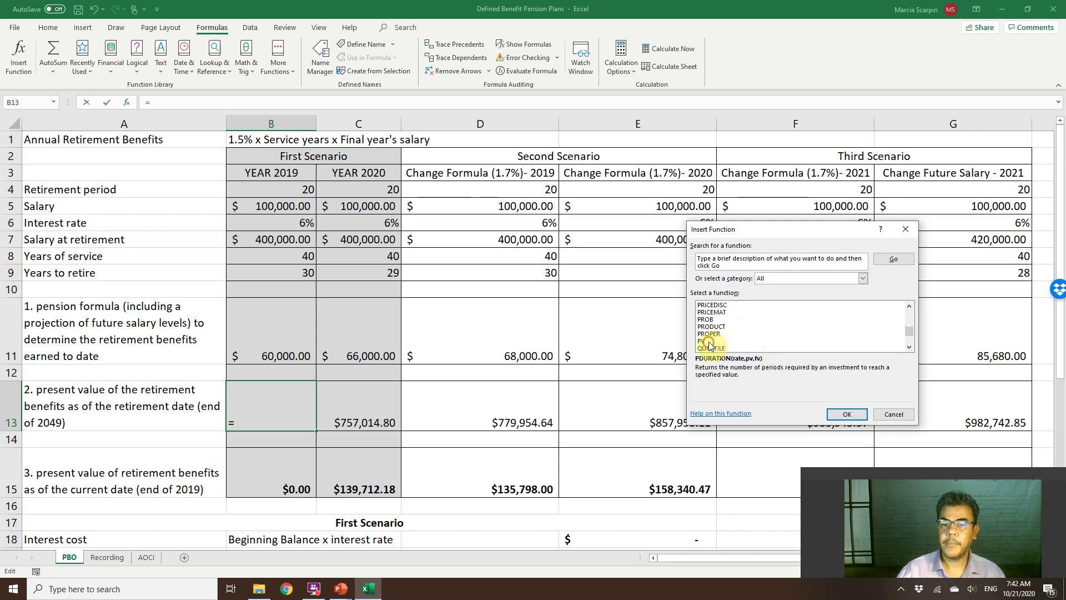
pyautogui.click(704, 340)
pyautogui.click(846, 413)
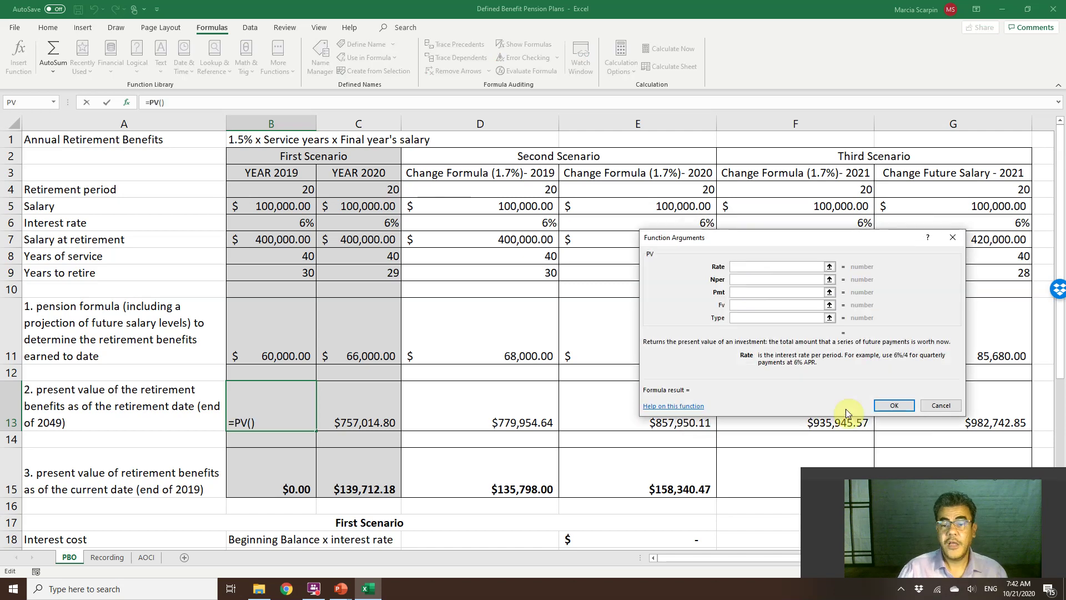
# Set PV arguments Rate B6, Nper B4, Pmt -B11, giving $688,195.27
pyautogui.click(303, 224)
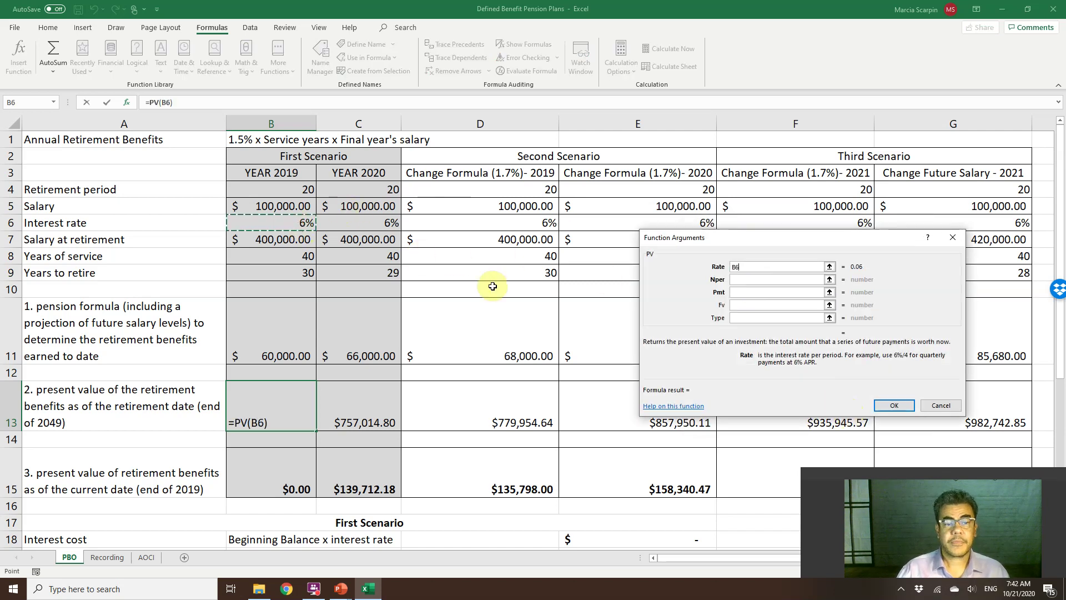
pyautogui.press('Tab')
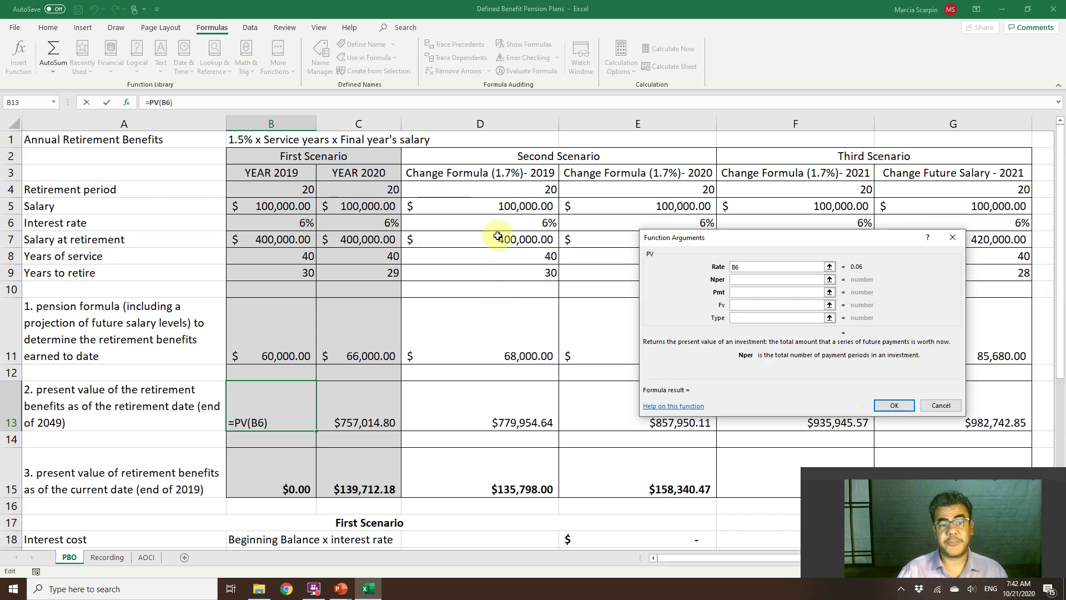
pyautogui.click(308, 190)
pyautogui.press('Tab')
pyautogui.press('Tab')
pyautogui.write('-')
pyautogui.click(292, 354)
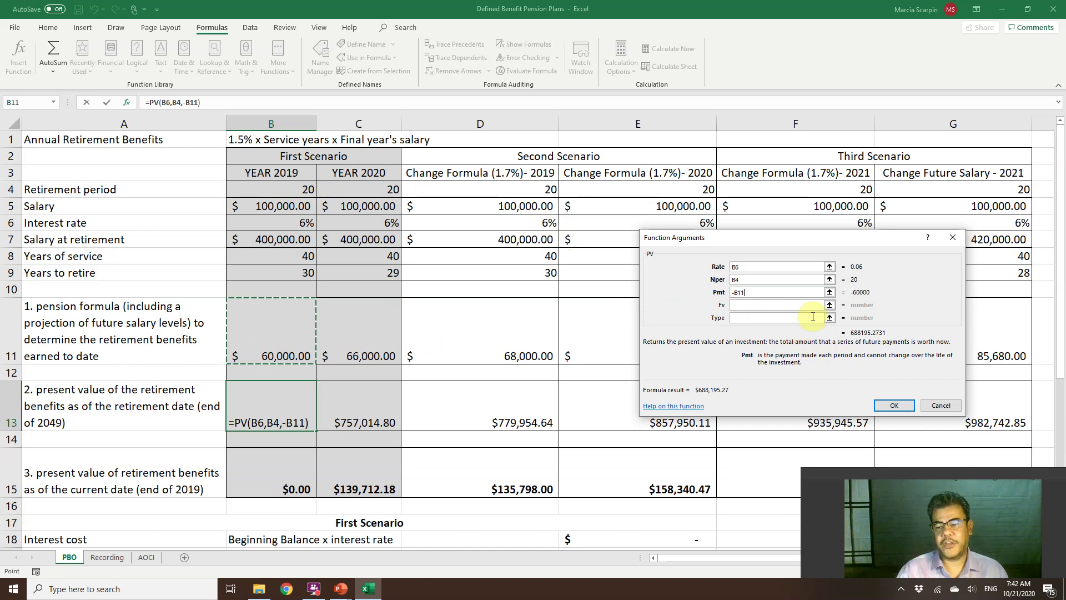
pyautogui.click(896, 406)
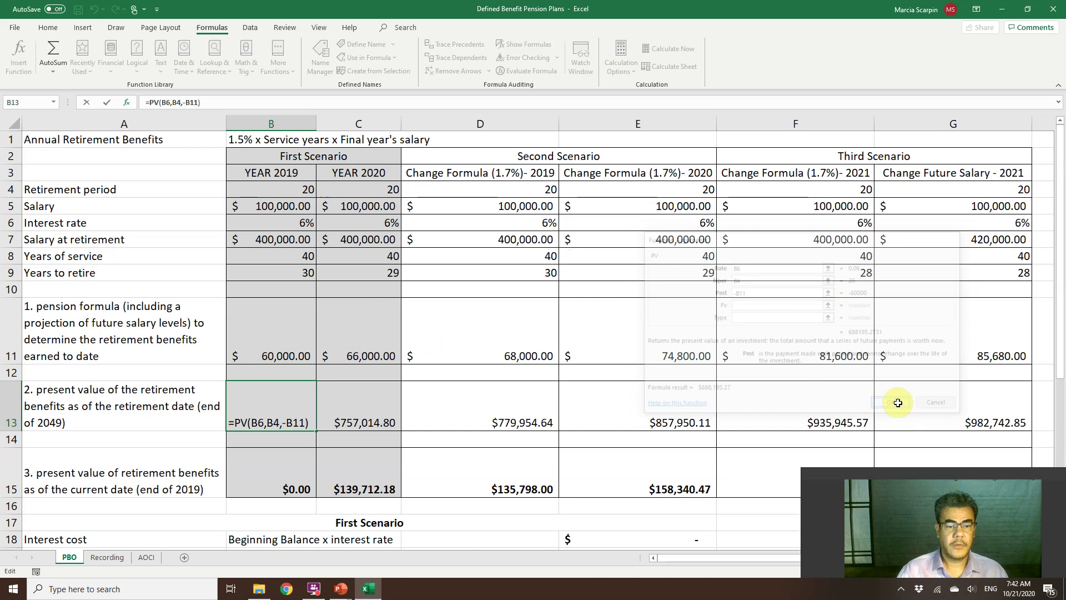
pyautogui.click(376, 409)
pyautogui.click(299, 407)
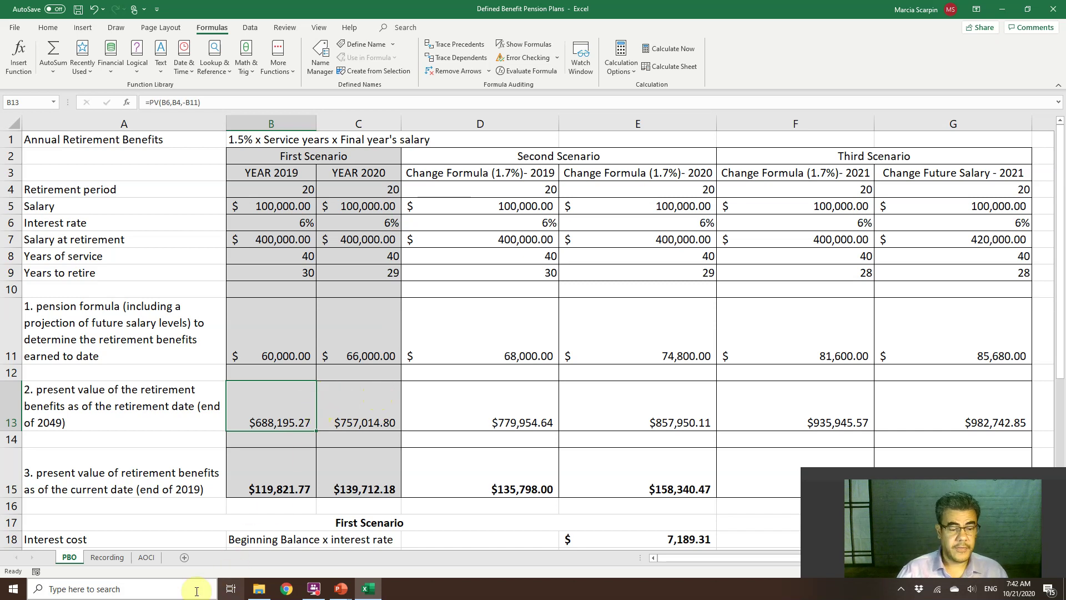
pyautogui.moveTo(341, 588)
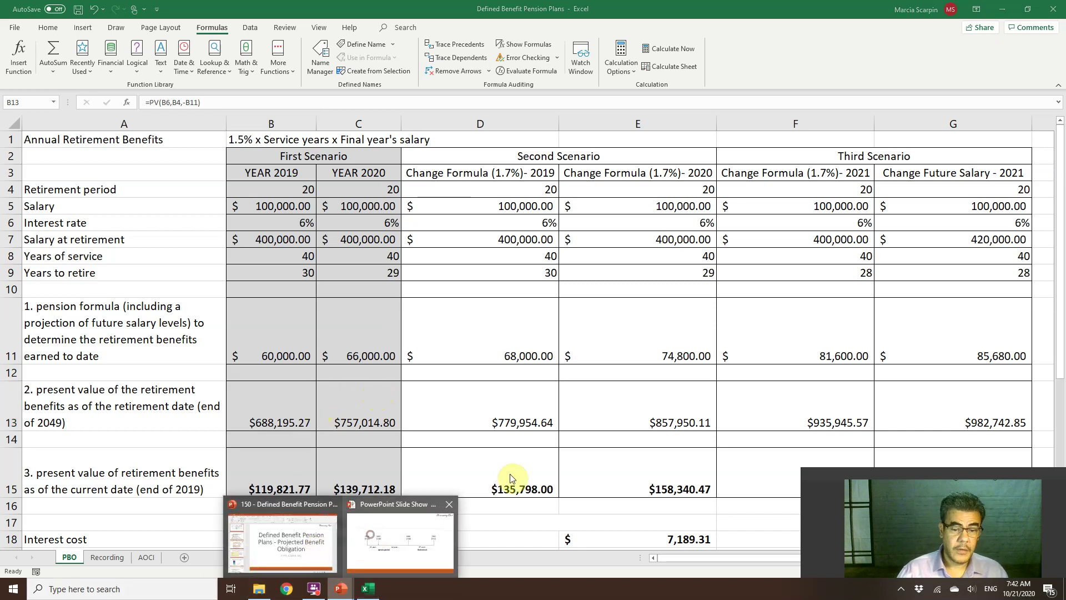
pyautogui.click(427, 519)
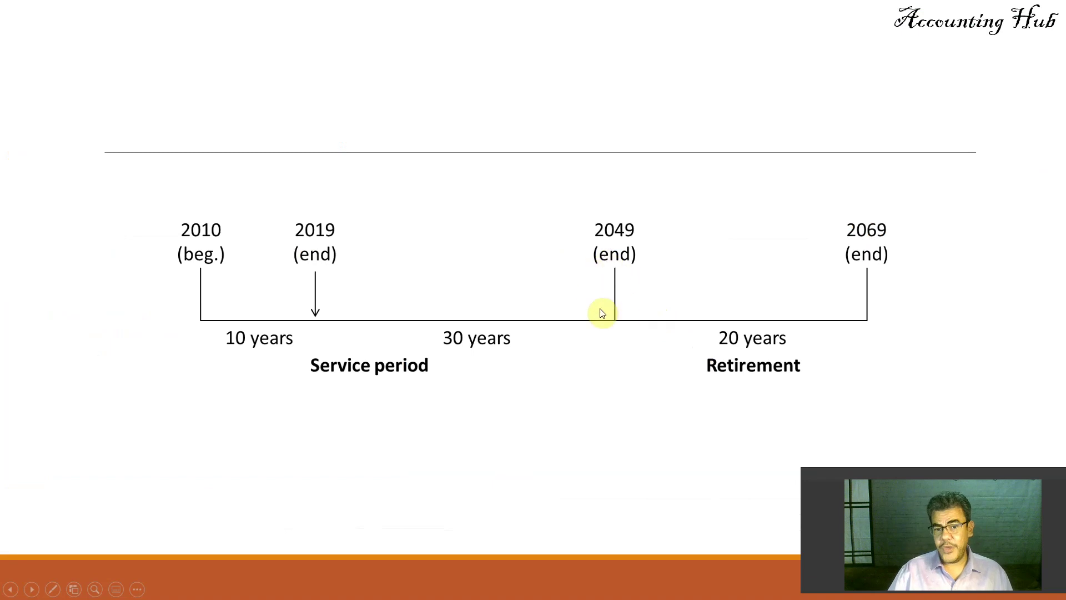
pyautogui.hotkey('alt', 'Tab')
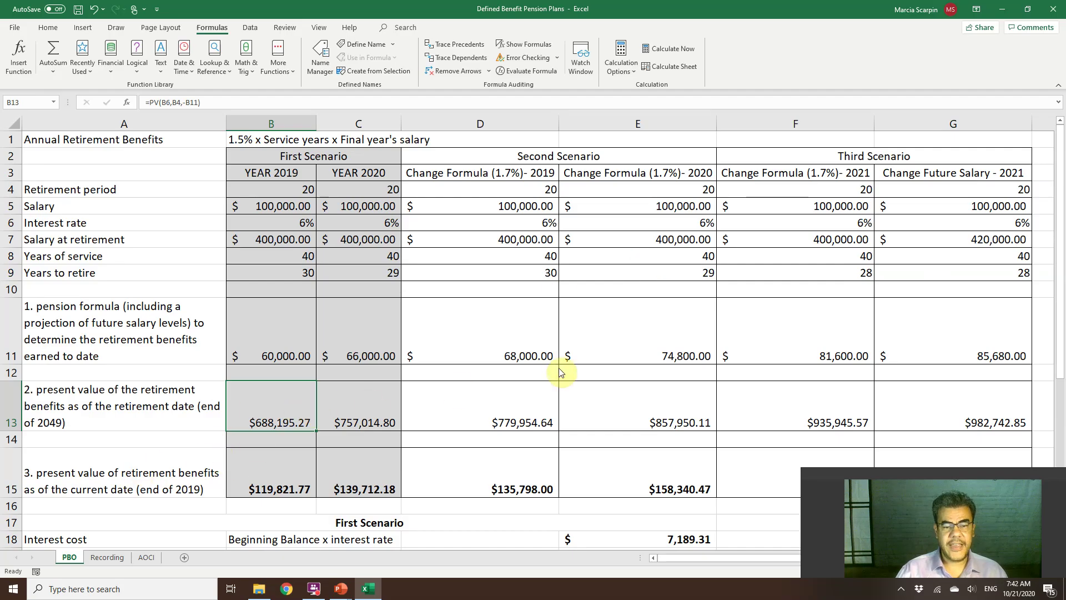
pyautogui.hotkey('alt', 'Tab')
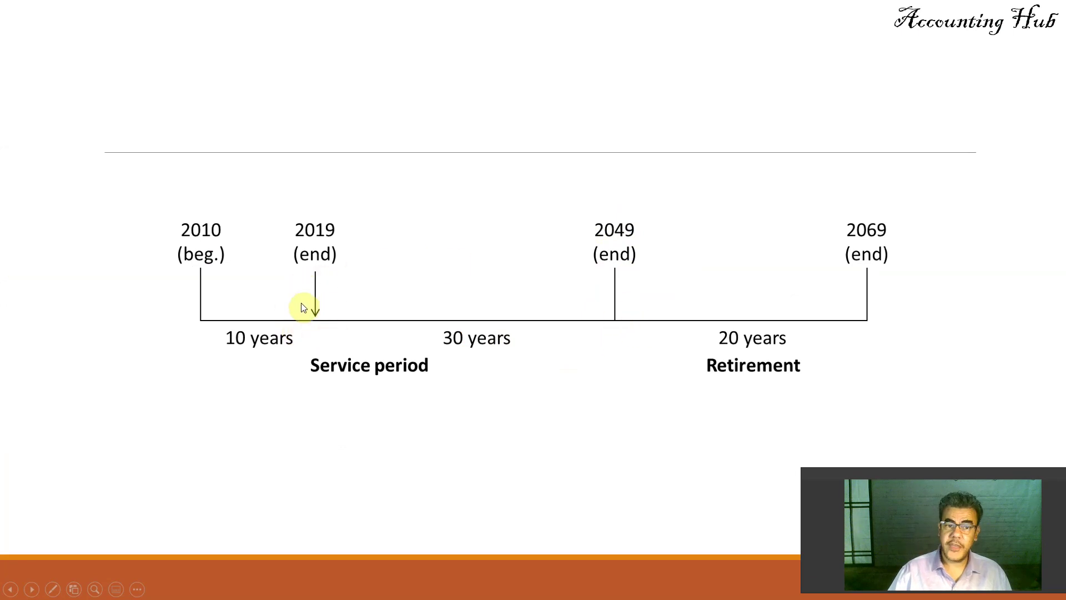
pyautogui.hotkey('alt', 'Tab')
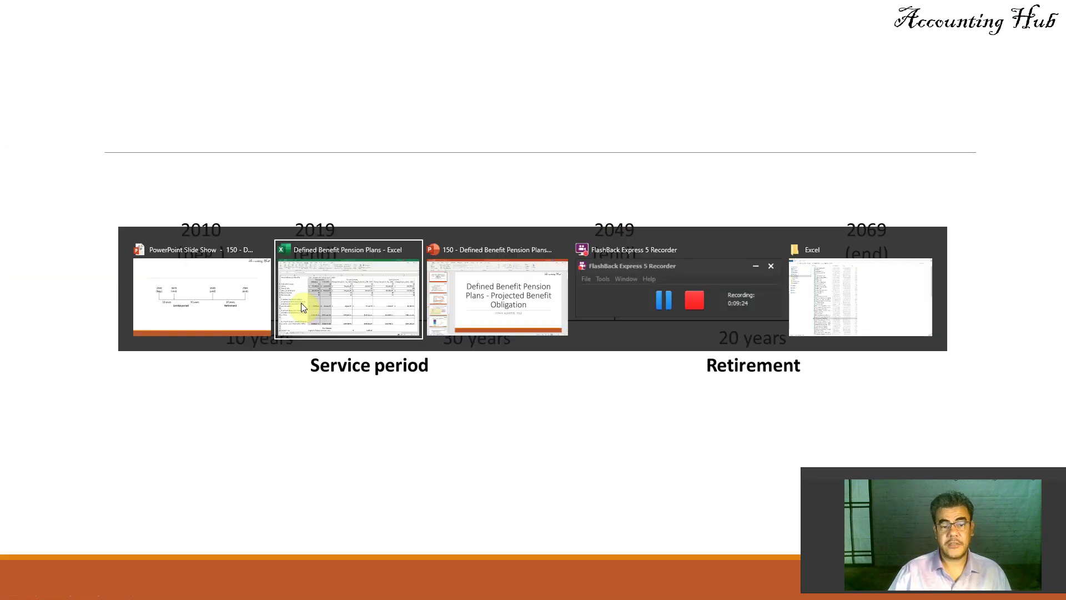
pyautogui.click(287, 480)
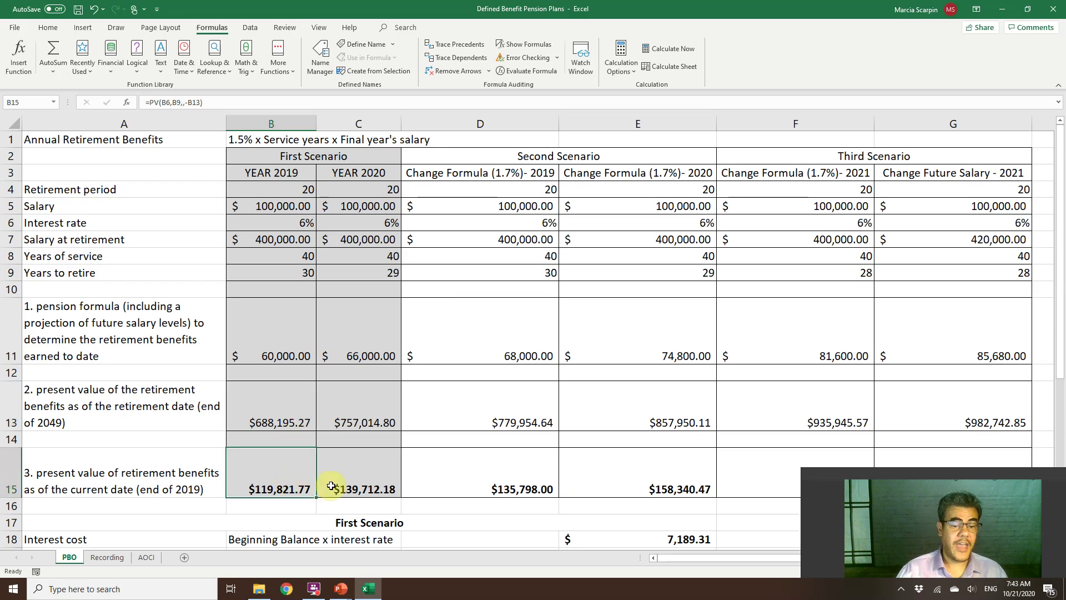
# Clear B15 and insert the PV function from the Most Recently Used category
pyautogui.press('Delete')
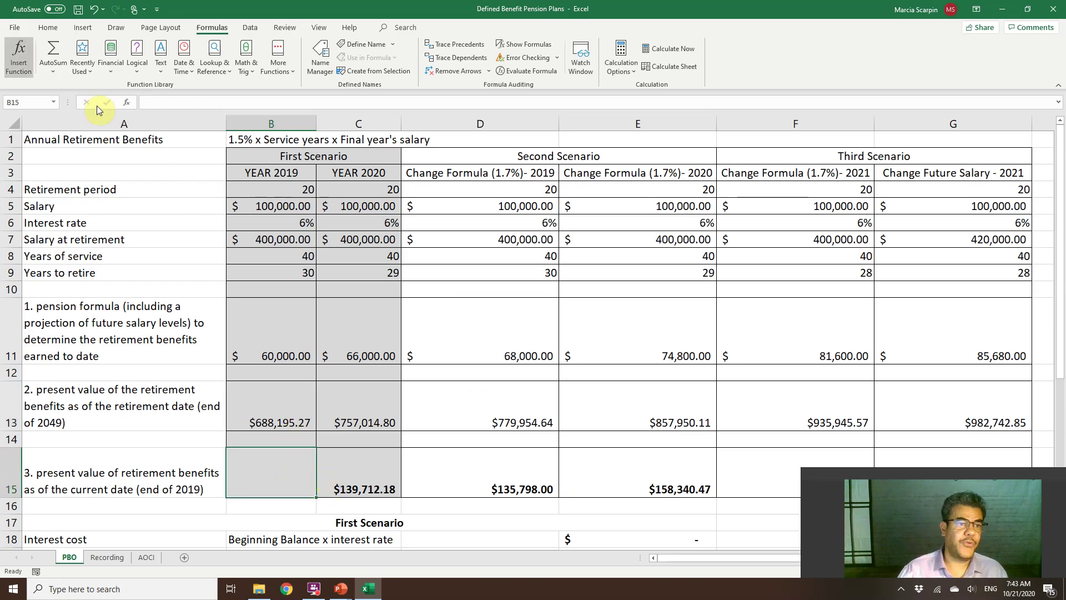
pyautogui.click(19, 56)
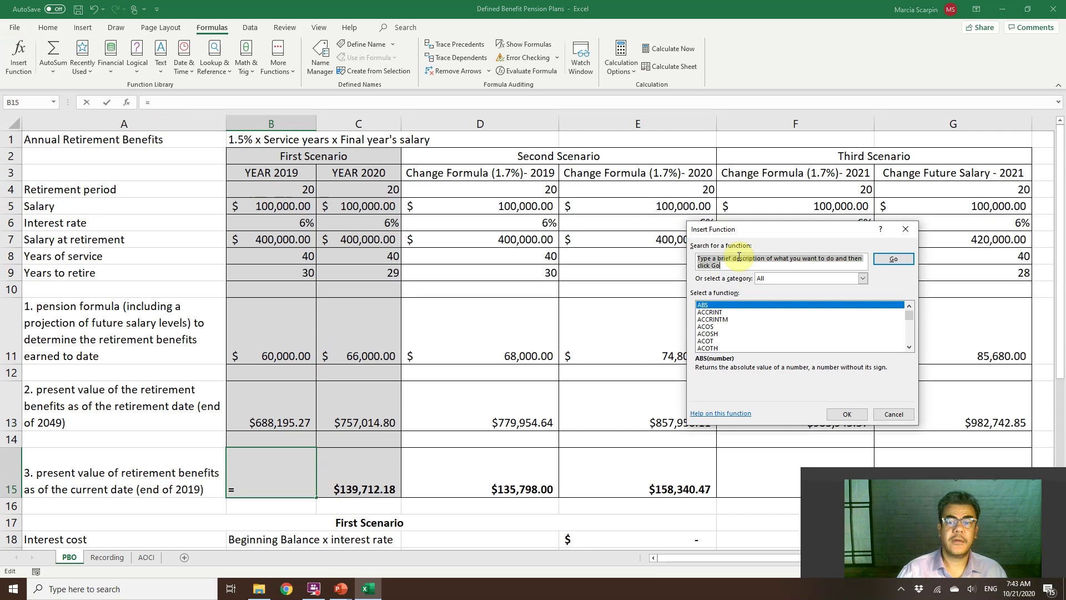
pyautogui.click(777, 278)
pyautogui.click(777, 288)
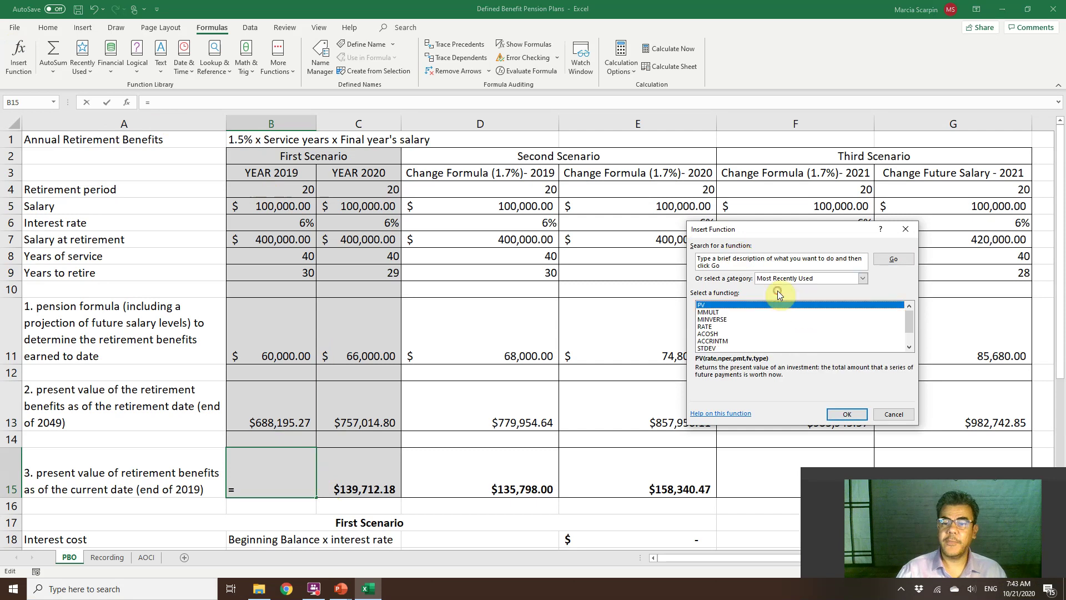
pyautogui.doubleClick(731, 305)
# Set the PV Rate to B6 and Nper to B9, checking the timeline slide show
pyautogui.click(311, 221)
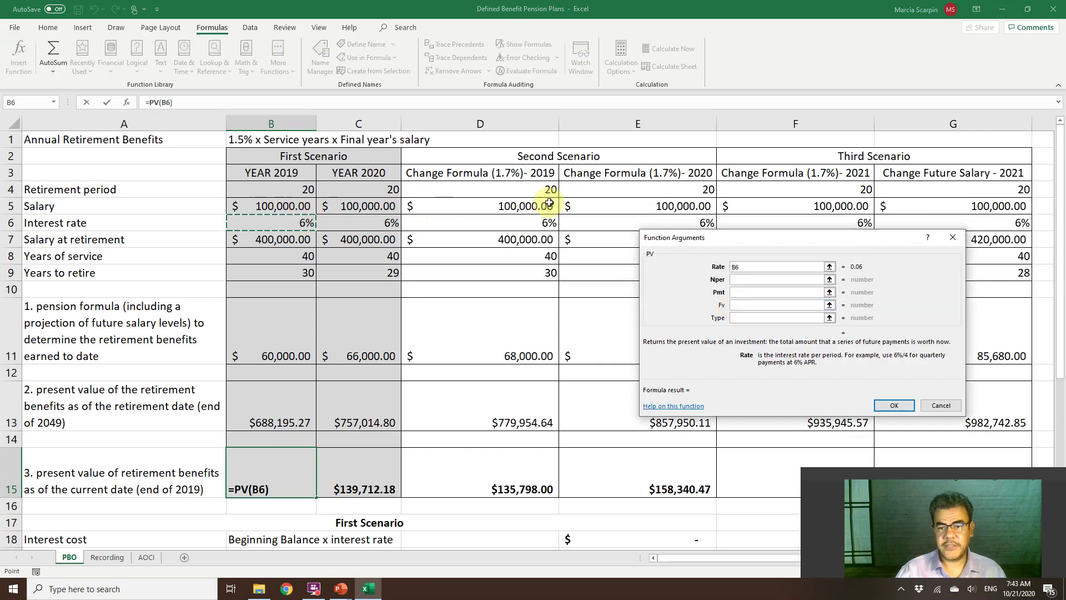
pyautogui.press('Tab')
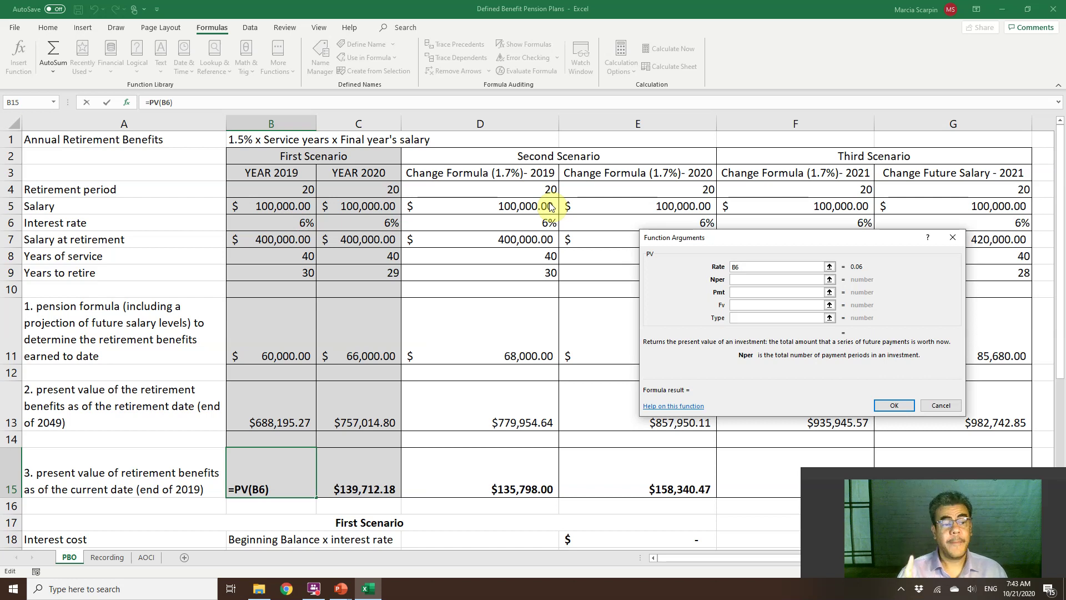
pyautogui.click(243, 273)
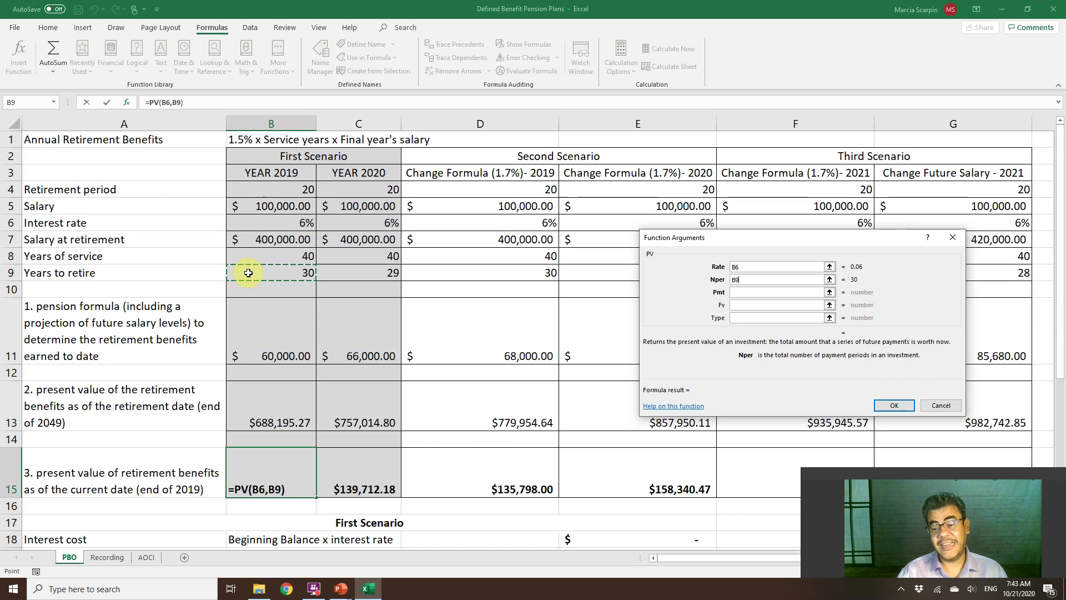
pyautogui.hotkey('alt', 'Tab')
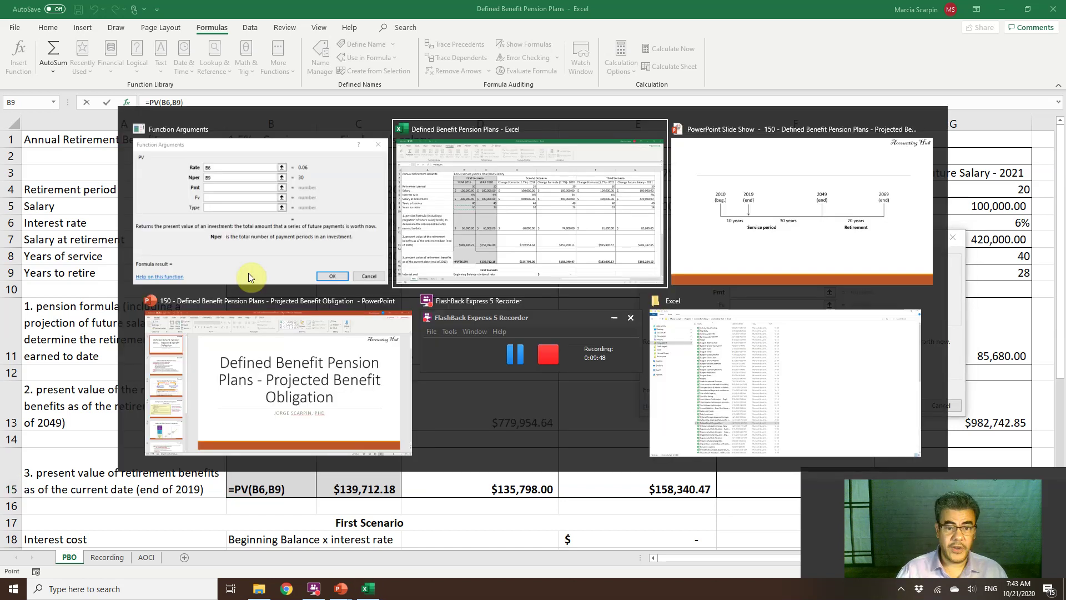
pyautogui.hotkey('alt', 'Tab')
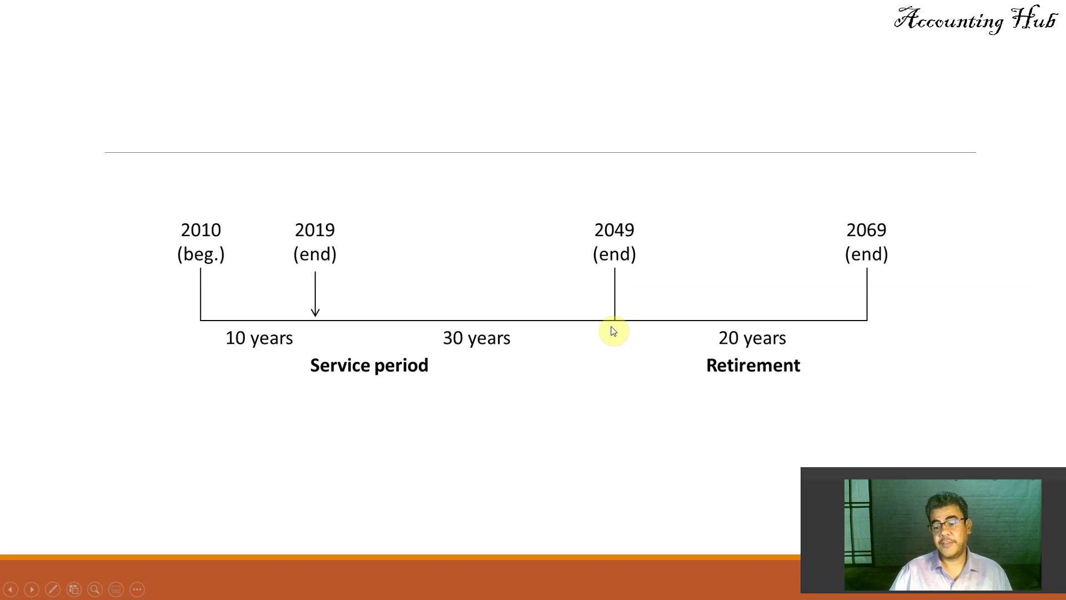
pyautogui.hotkey('alt', 'Tab')
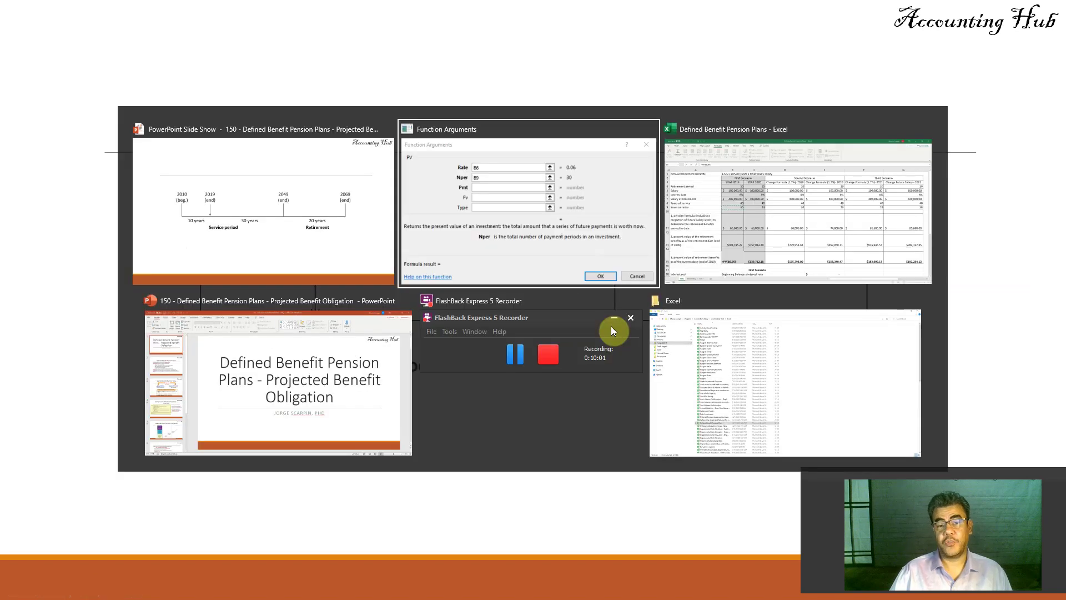
pyautogui.hotkey('alt', 'Tab')
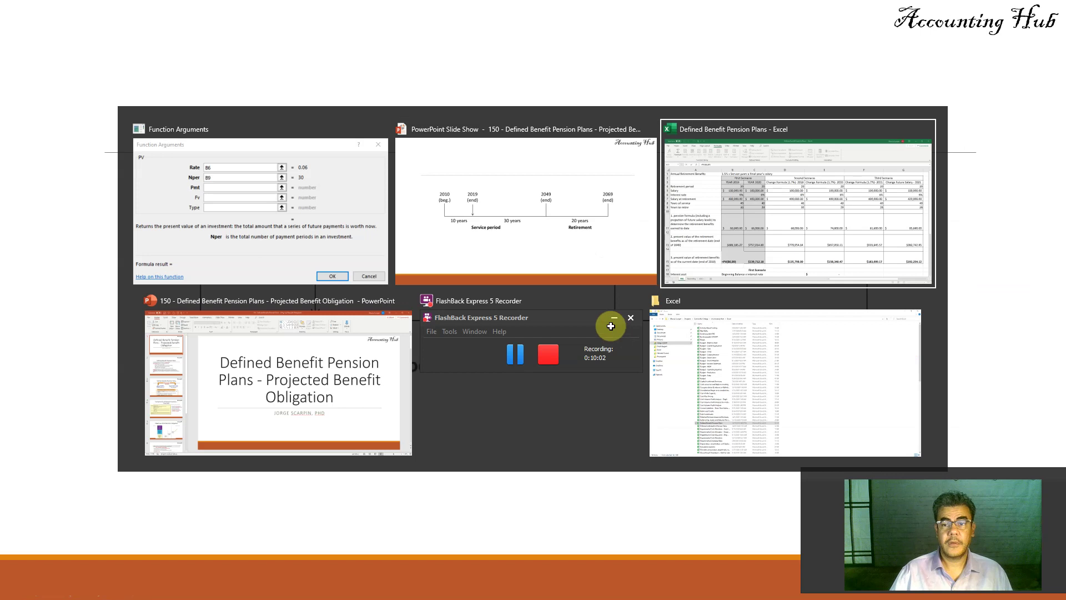
# Leave Pmt empty and set Fv to -B13, giving $119,821.77
pyautogui.click(740, 291)
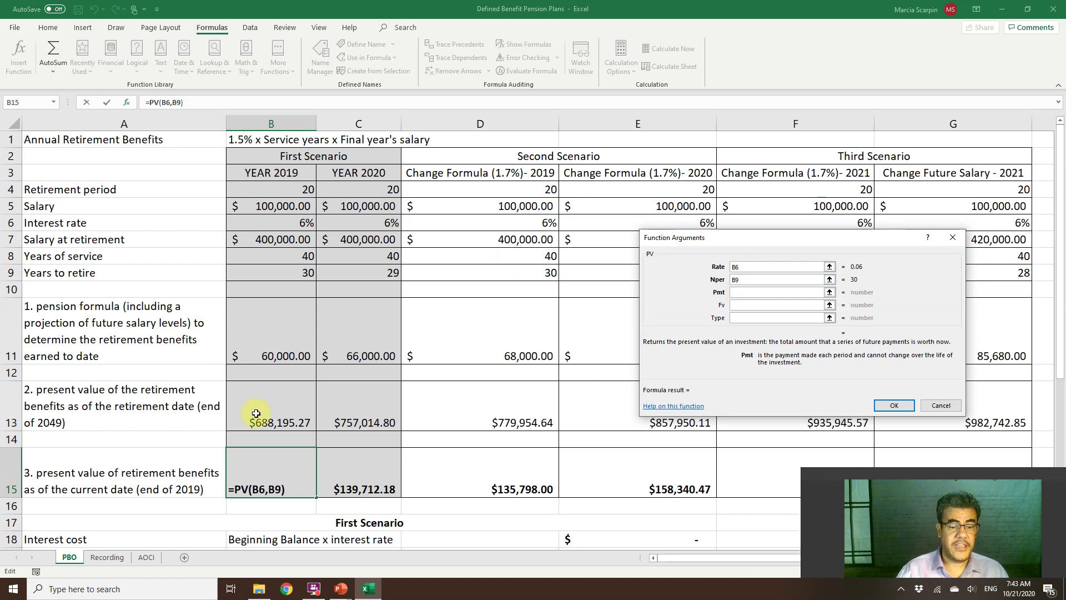
pyautogui.press('Tab')
pyautogui.write('-')
pyautogui.click(290, 420)
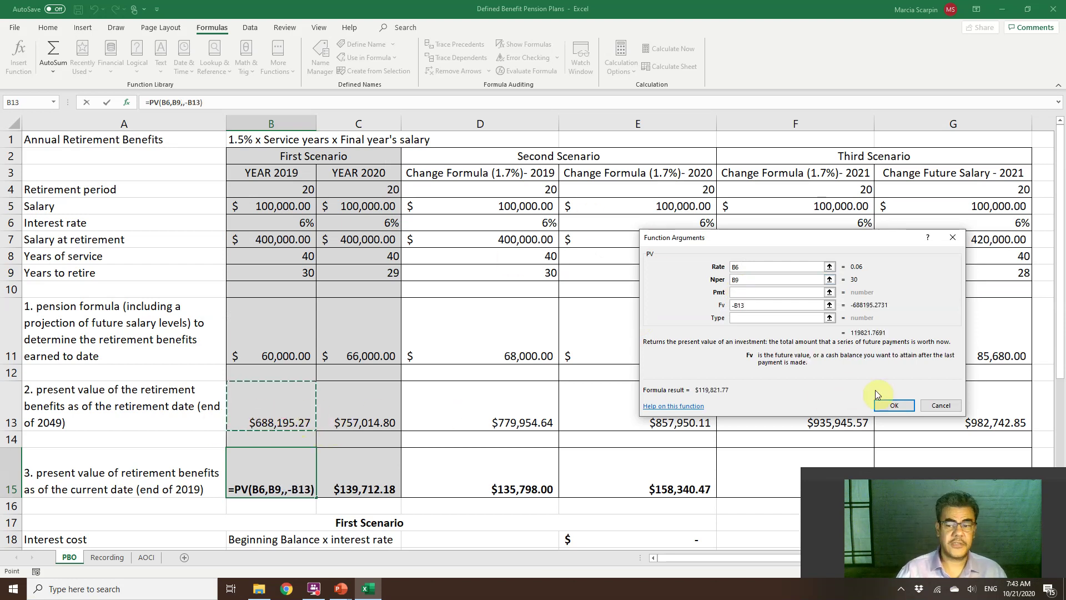
pyautogui.click(902, 407)
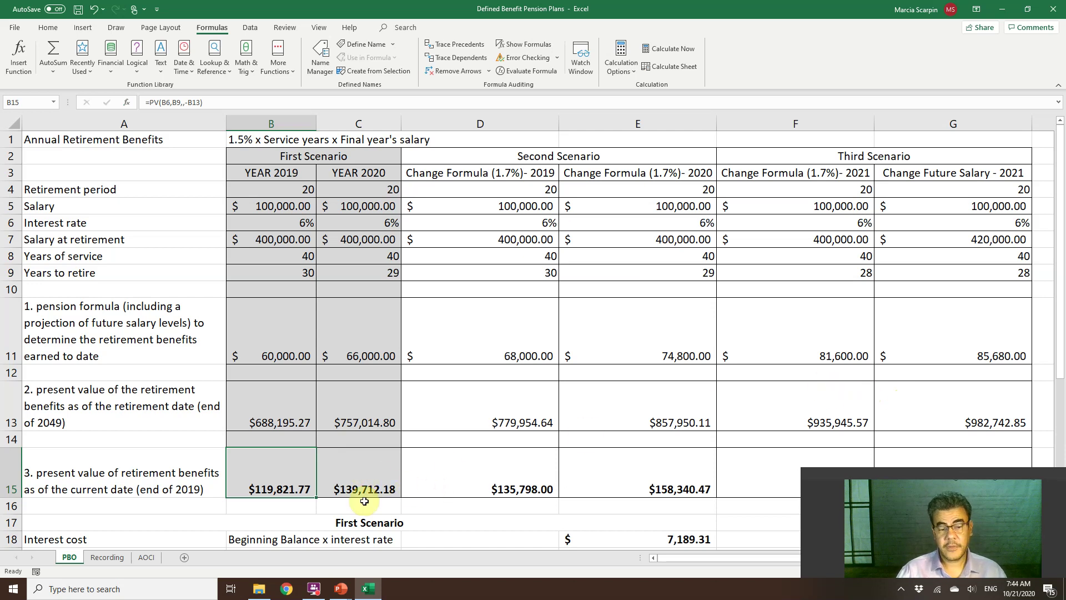
pyautogui.click(353, 469)
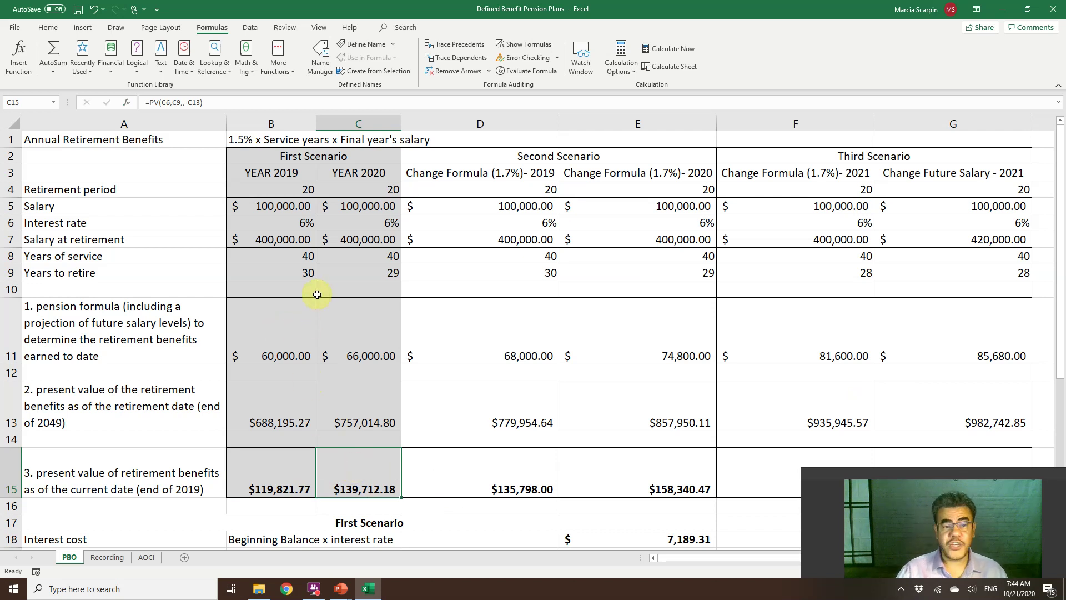
pyautogui.click(270, 271)
pyautogui.click(388, 271)
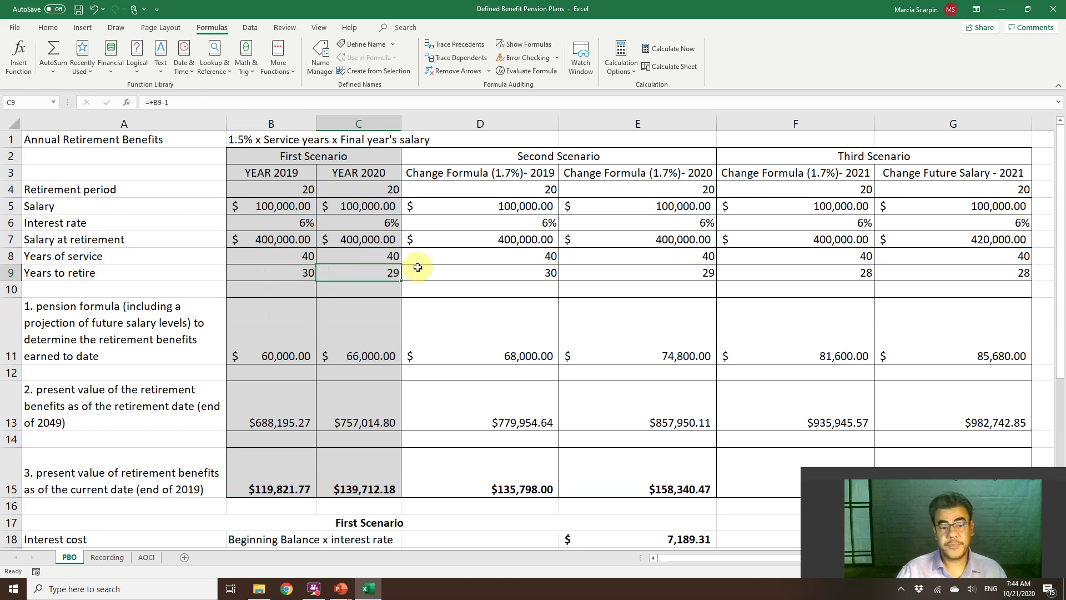
pyautogui.click(366, 340)
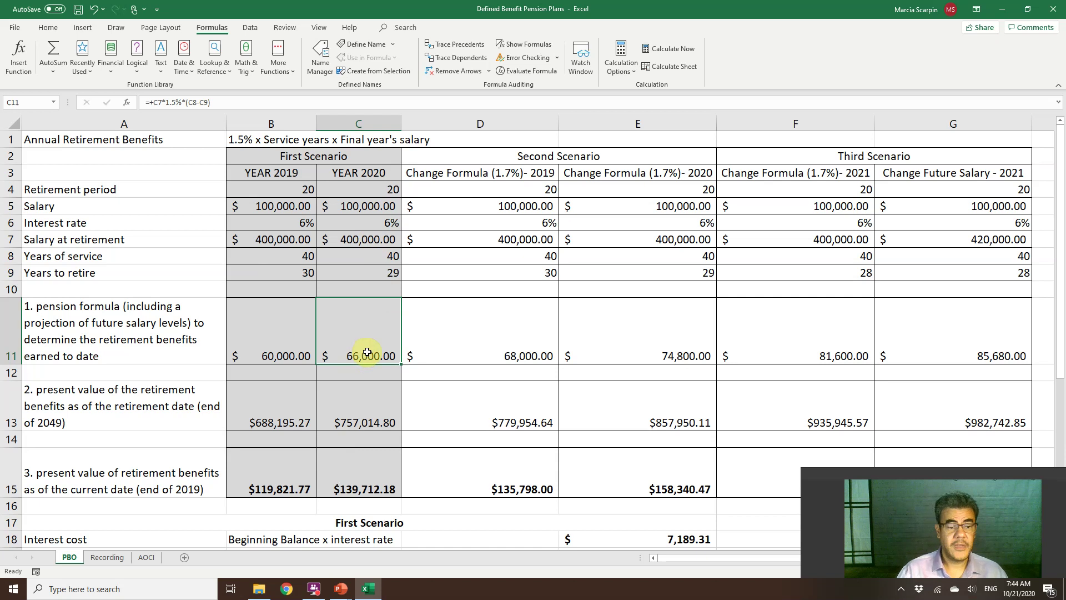
pyautogui.click(358, 415)
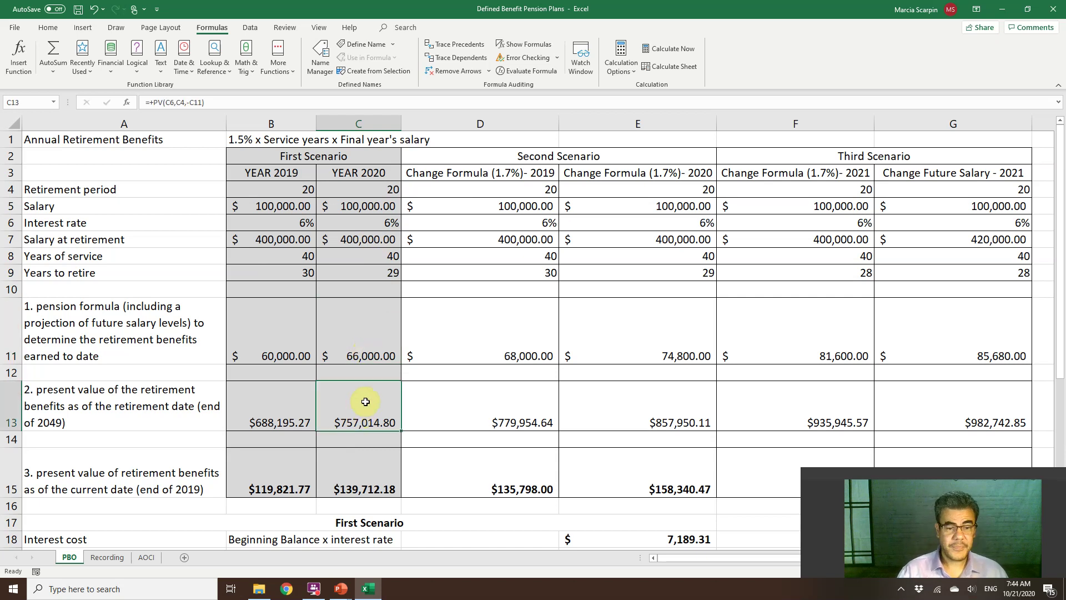
pyautogui.click(353, 481)
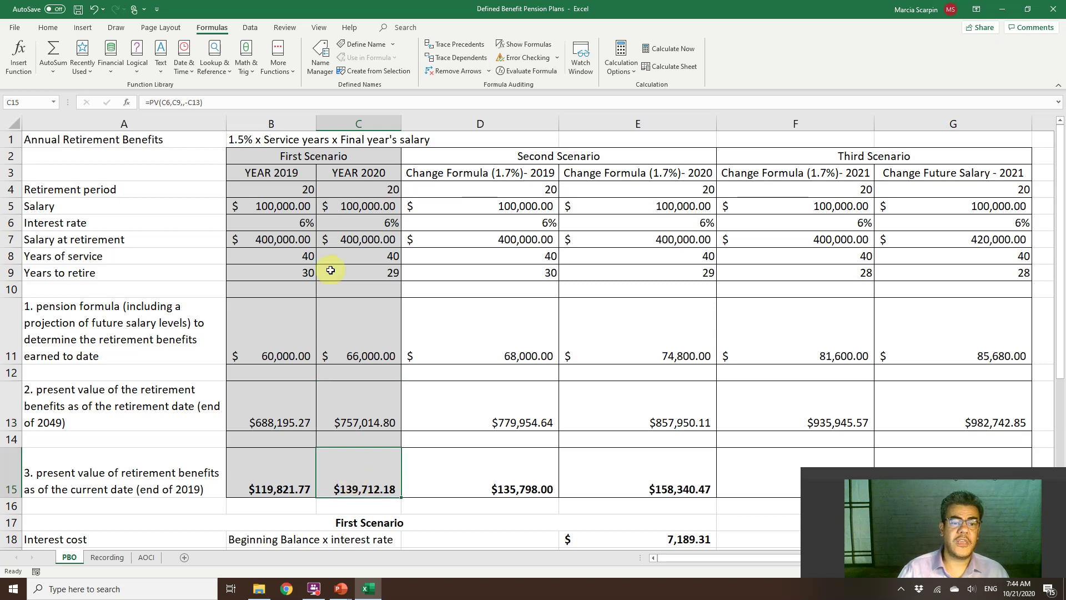
pyautogui.press('F2')
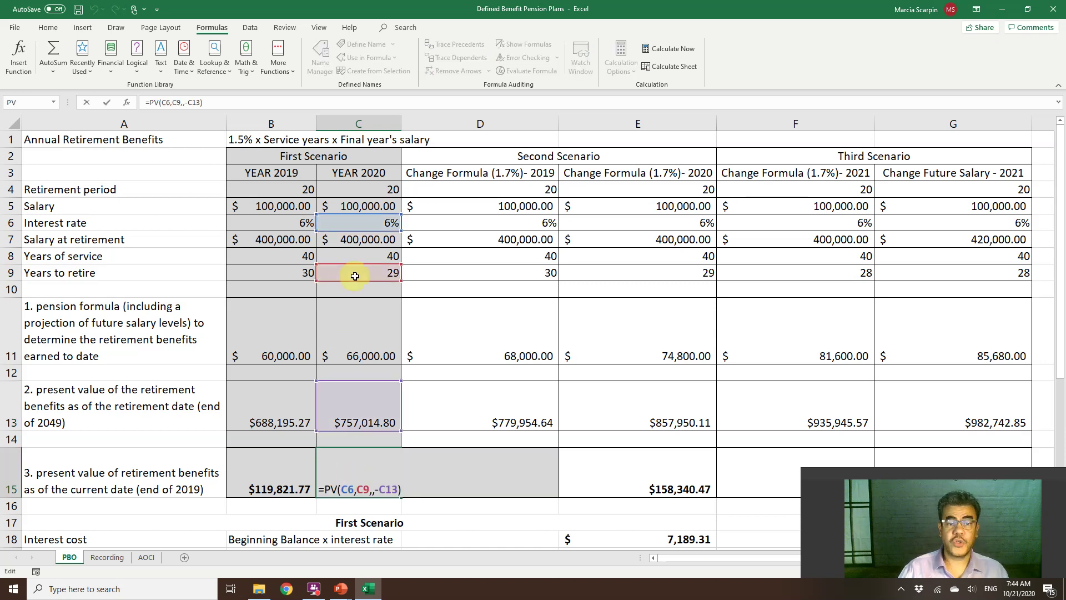
pyautogui.press('Escape')
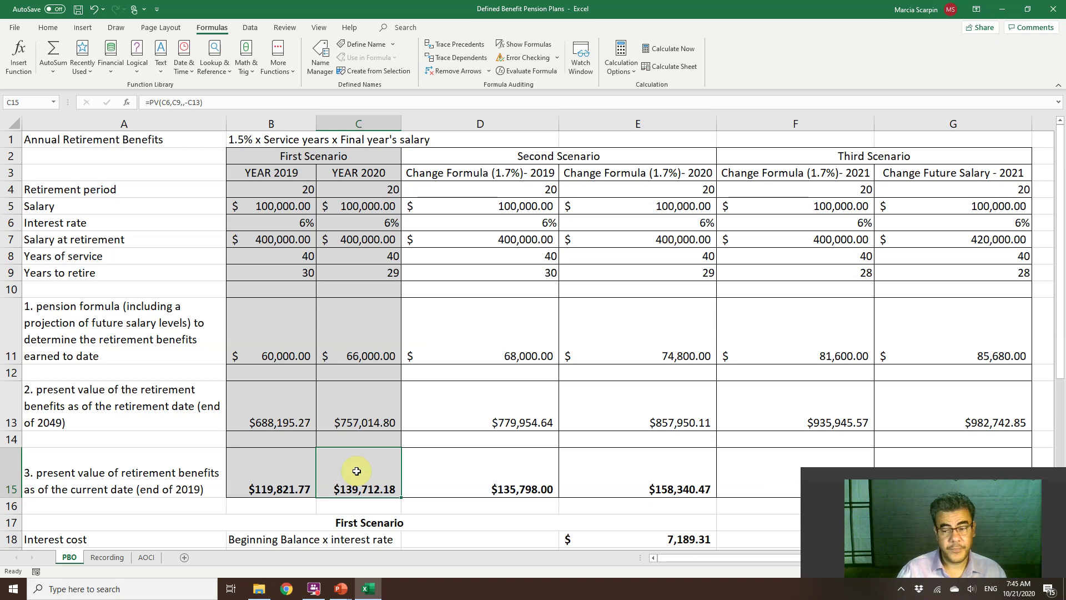
pyautogui.doubleClick(360, 507)
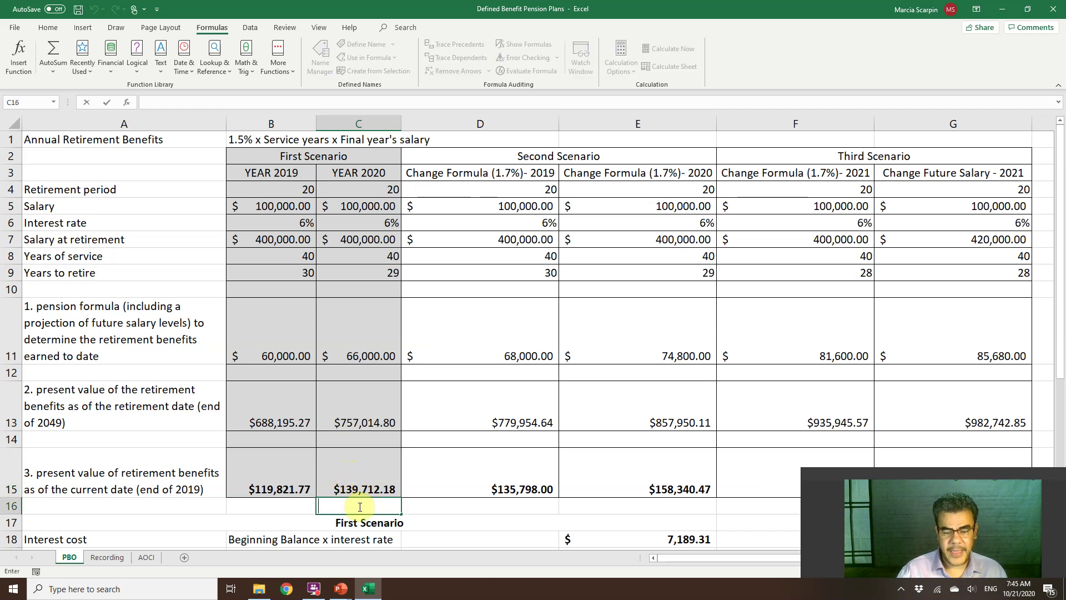
pyautogui.write('=')
pyautogui.press('Up')
pyautogui.write('-')
pyautogui.press('Up')
pyautogui.press('Left')
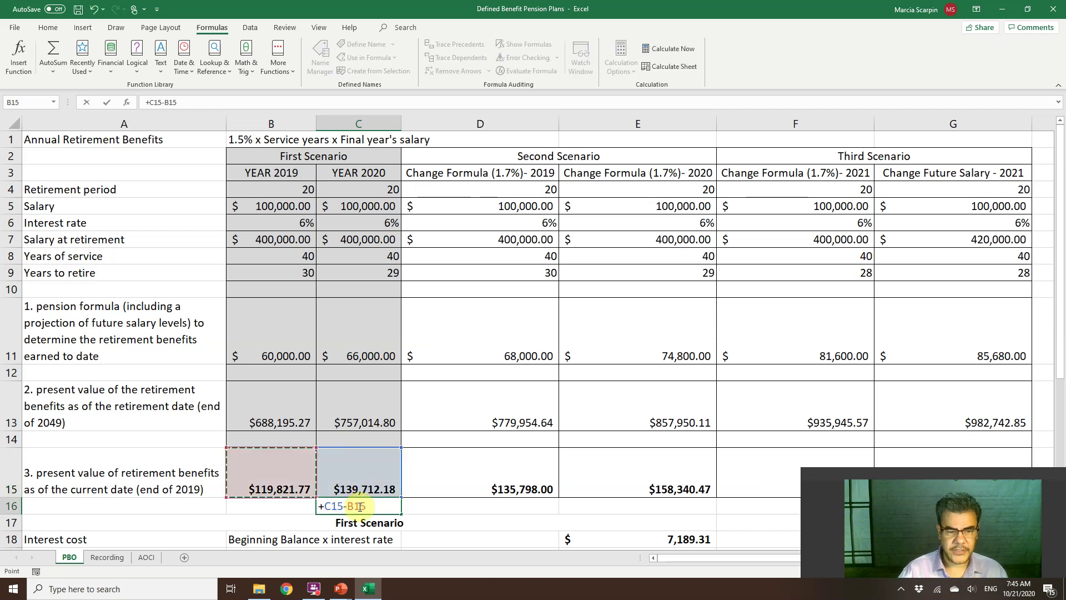
pyautogui.press('Return')
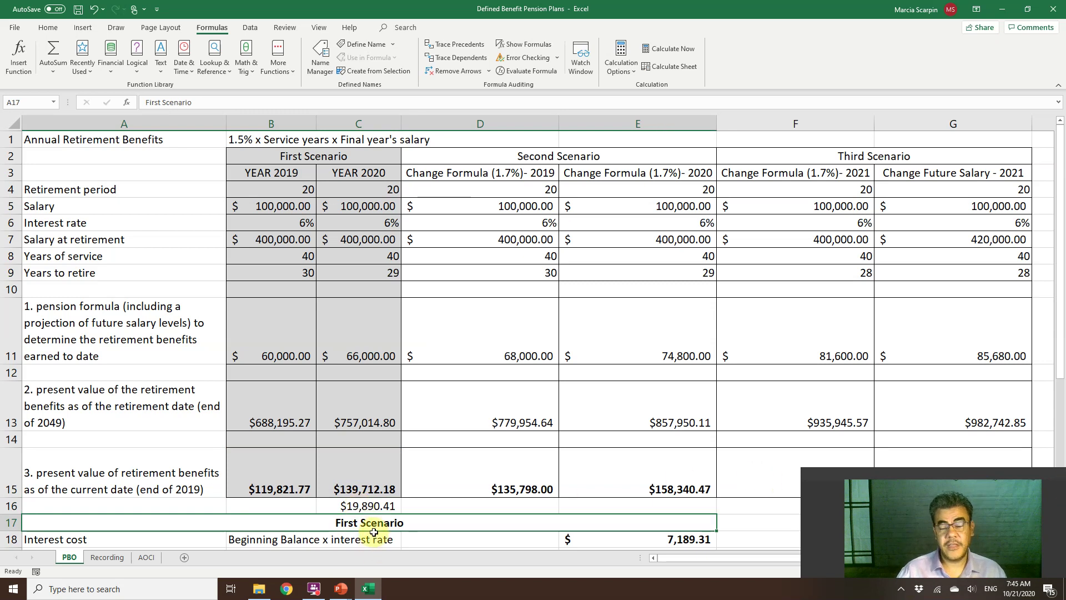
pyautogui.click(371, 506)
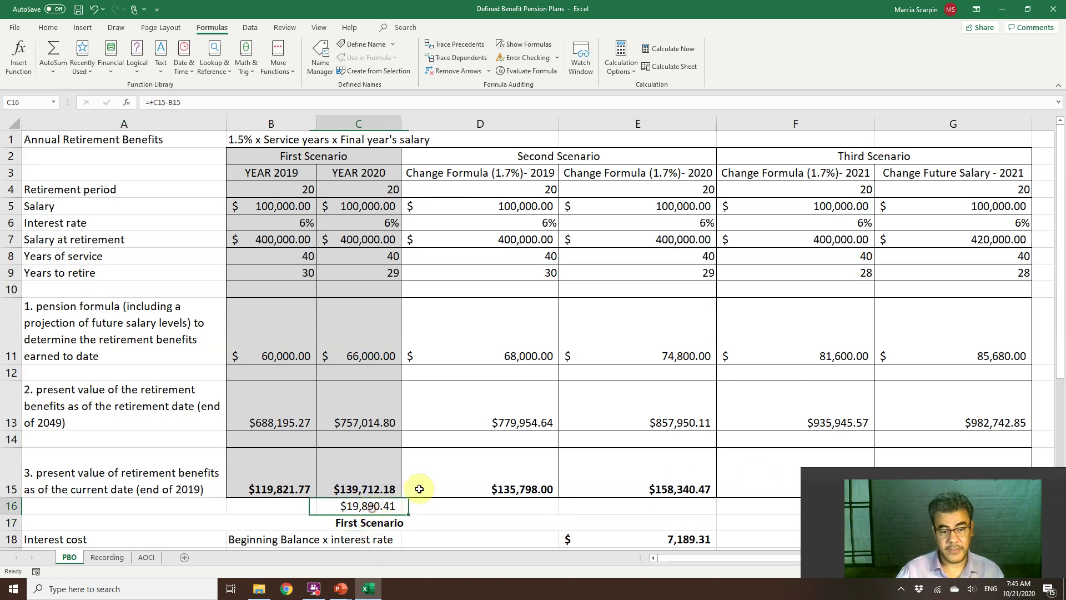
pyautogui.press('Delete')
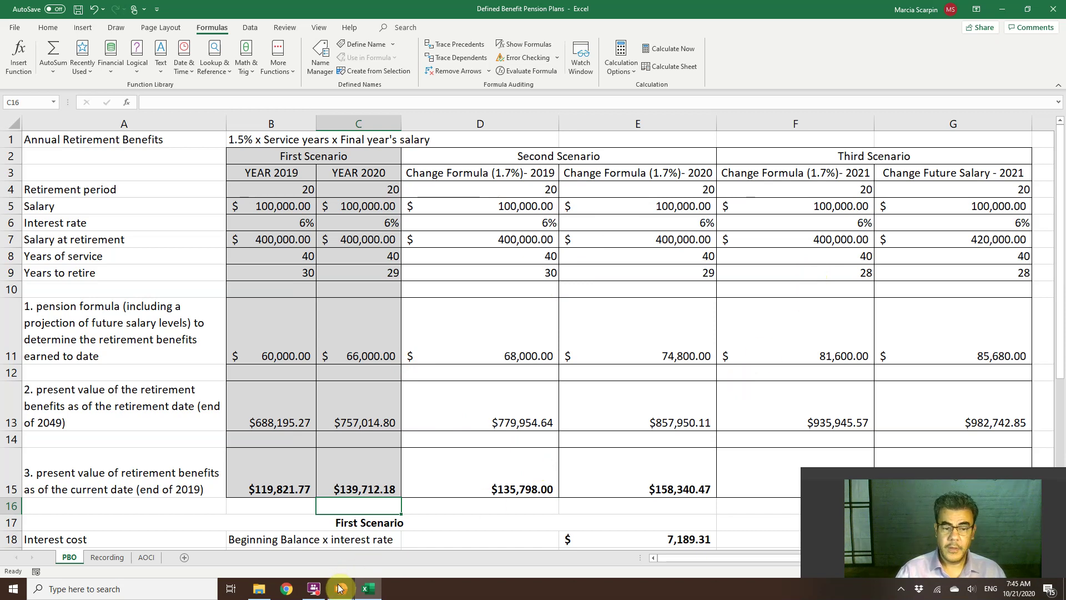
# Select both row 15 present values, then restore the pension timeline slide show from its taskbar preview
pyautogui.moveTo(369, 480); pyautogui.dragTo(286, 481)
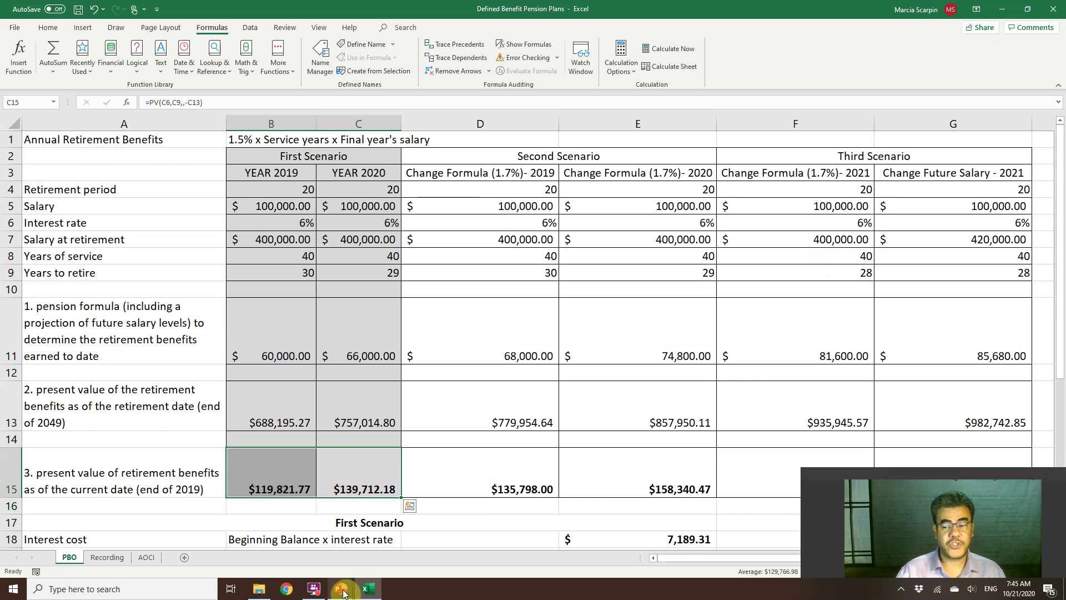
pyautogui.moveTo(342, 587)
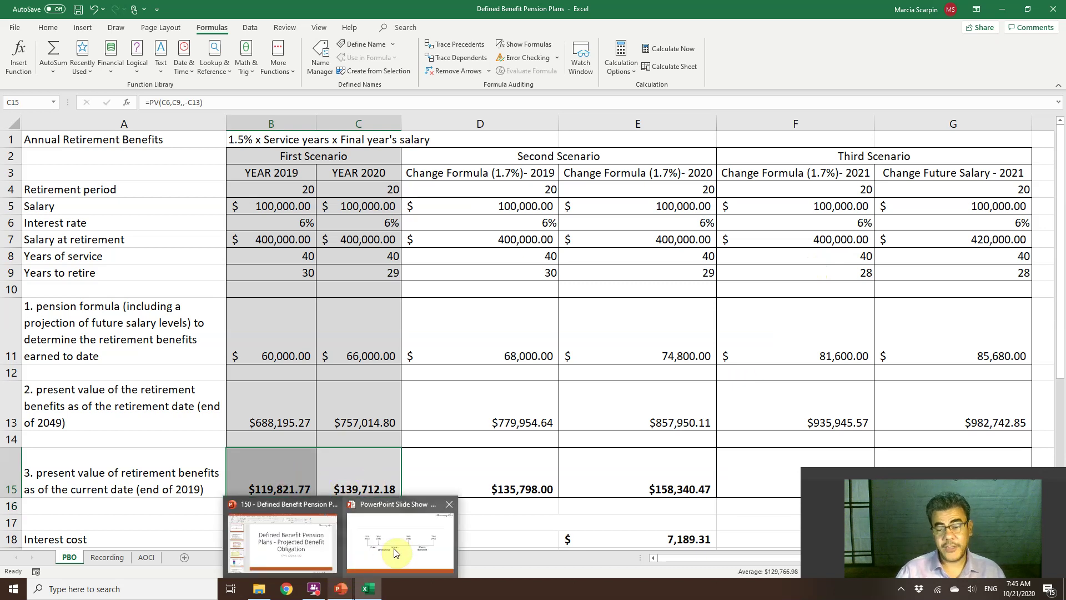
pyautogui.moveTo(360, 552)
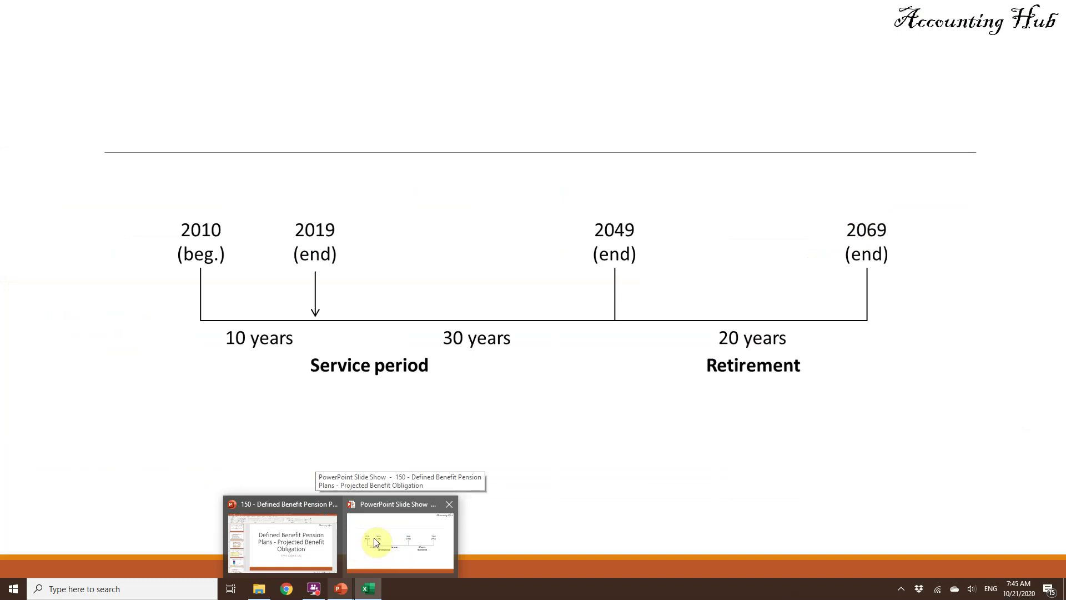
pyautogui.click(374, 539)
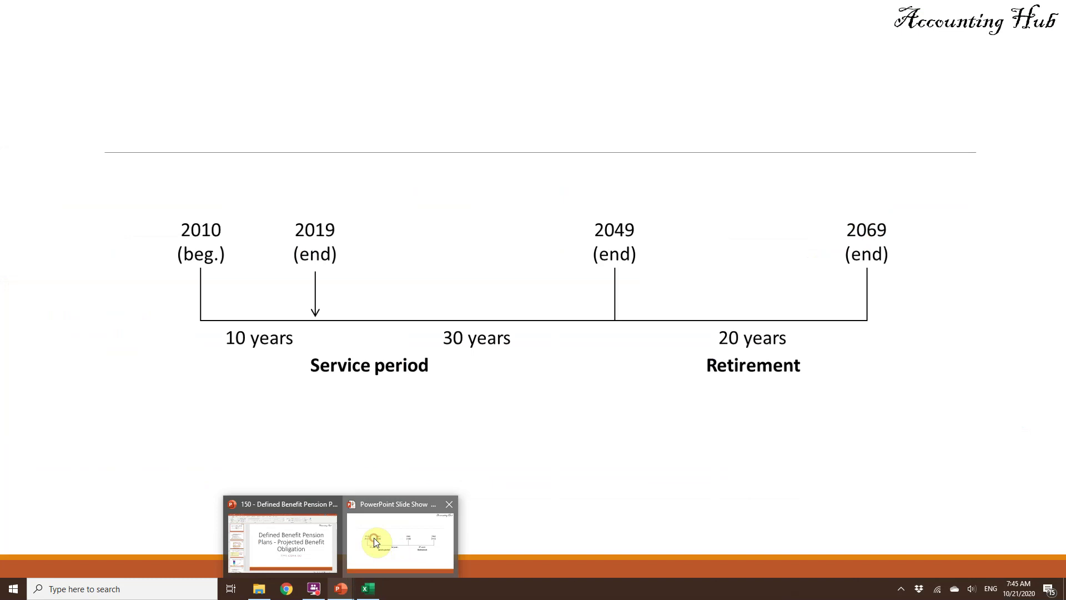